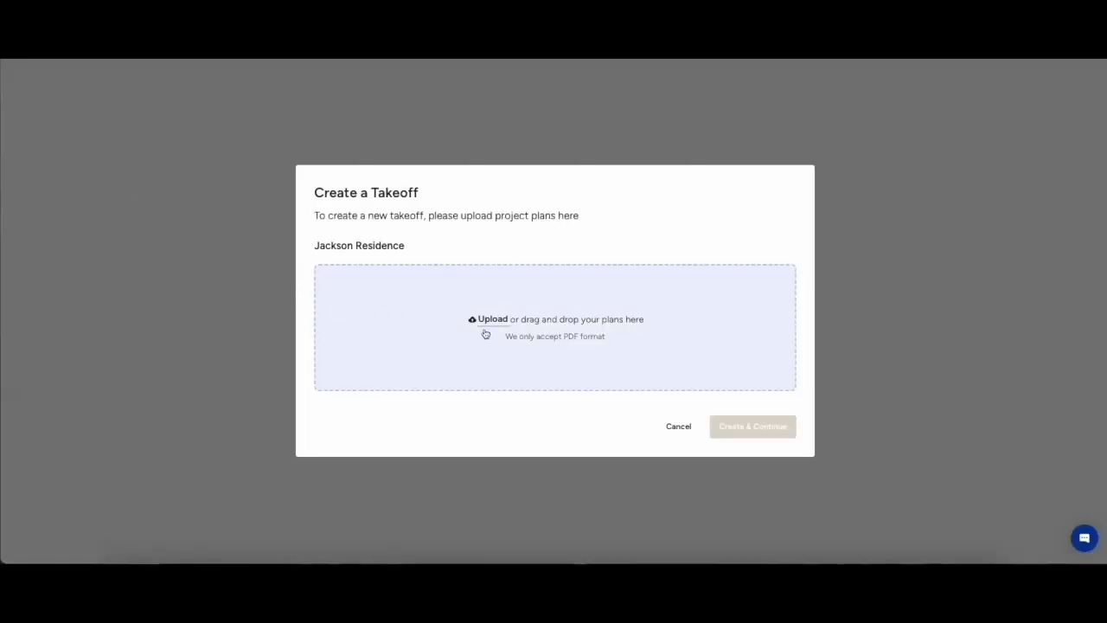
Upload Test_Imp_Plan.pdf from Downloads and create the Jackson Residence takeoff from it.
click(485, 335)
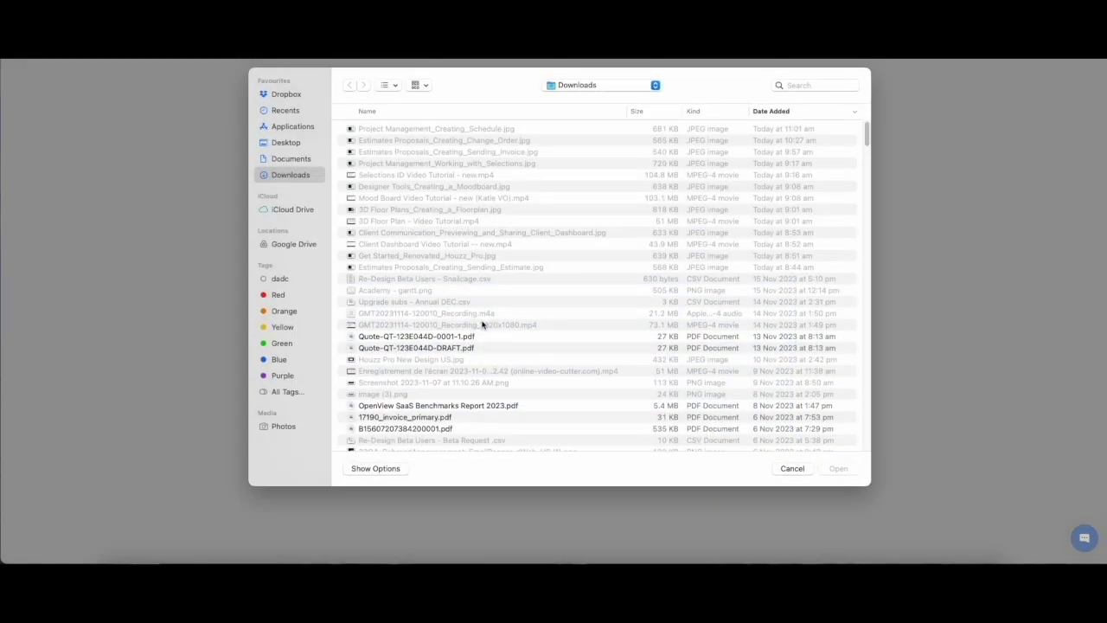
double_click(482, 321)
click(752, 426)
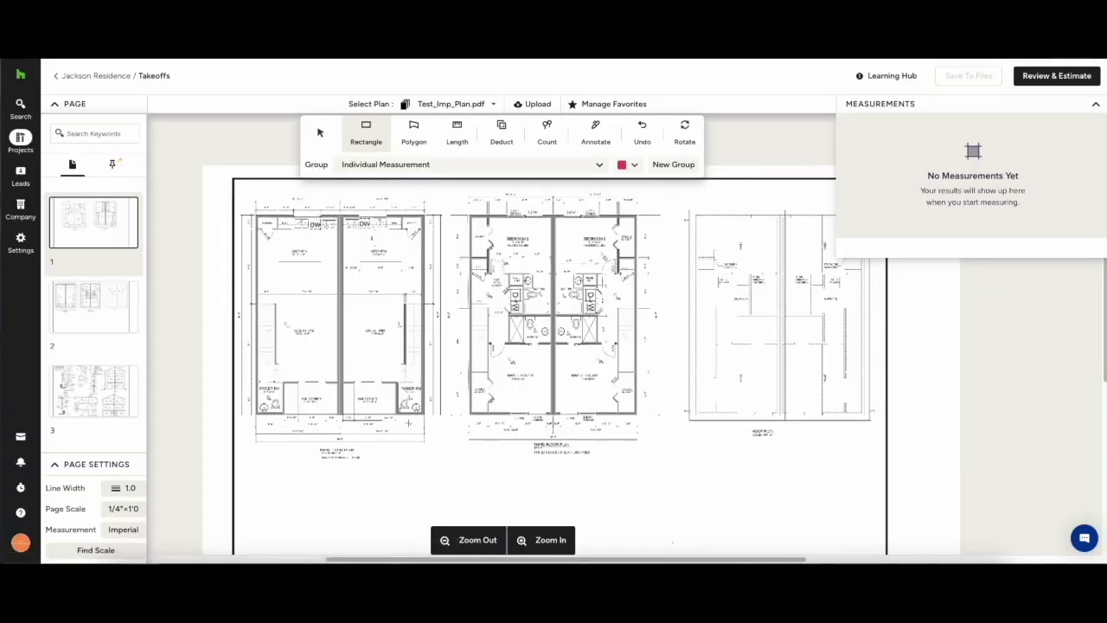
Zoom in and centre the bedrooms and master suites, then show page 1's actions.
click(566, 542)
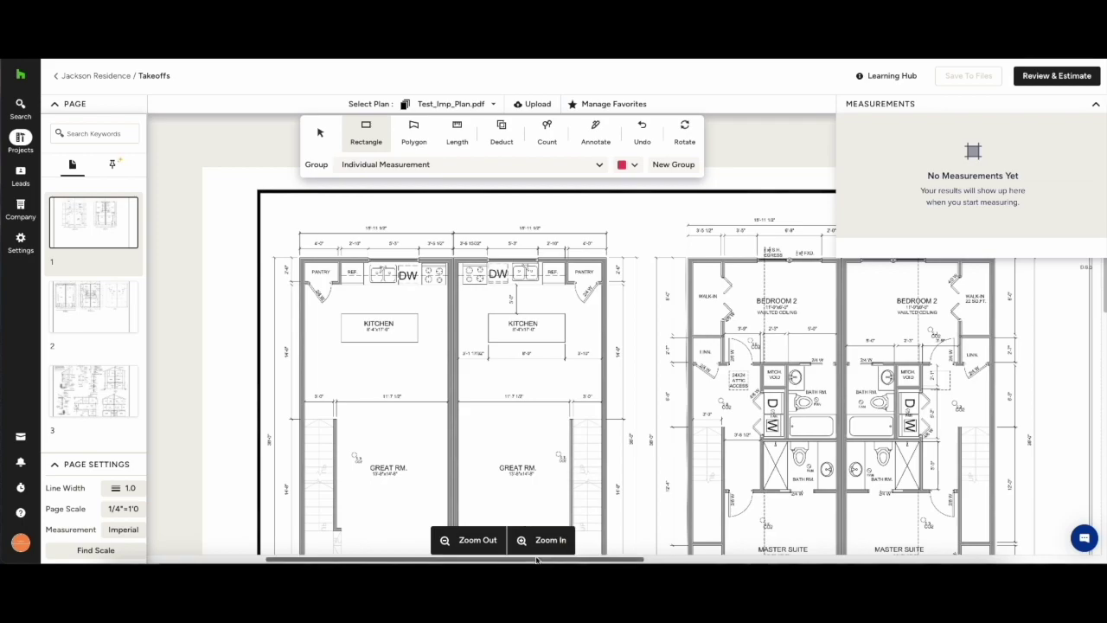
scroll(558, 519, right, 5)
scroll(558, 520, down, 2)
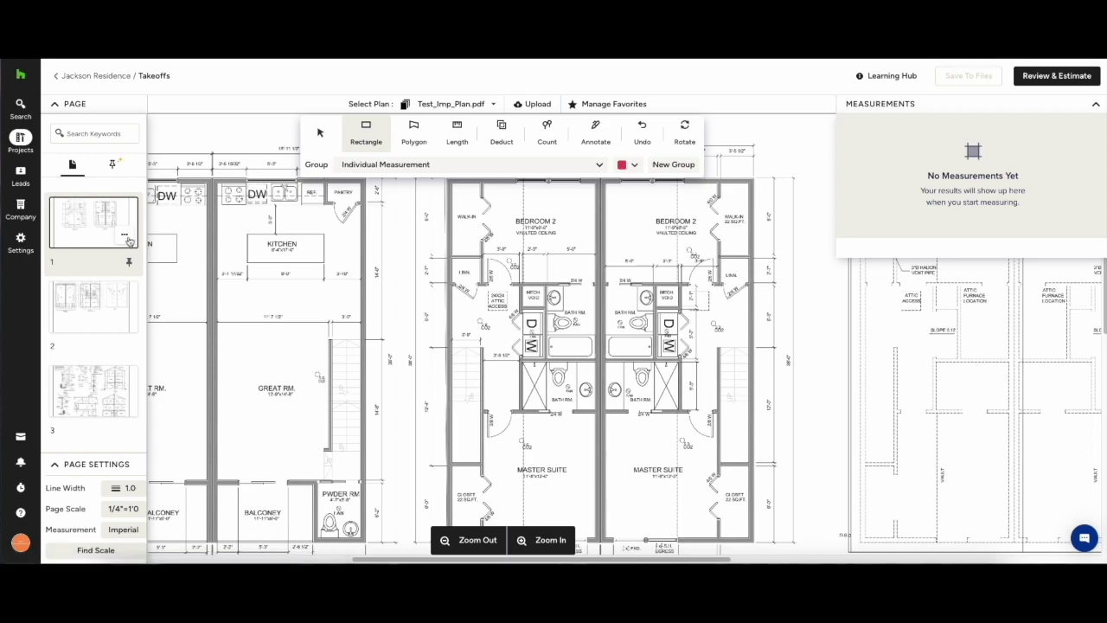
click(125, 238)
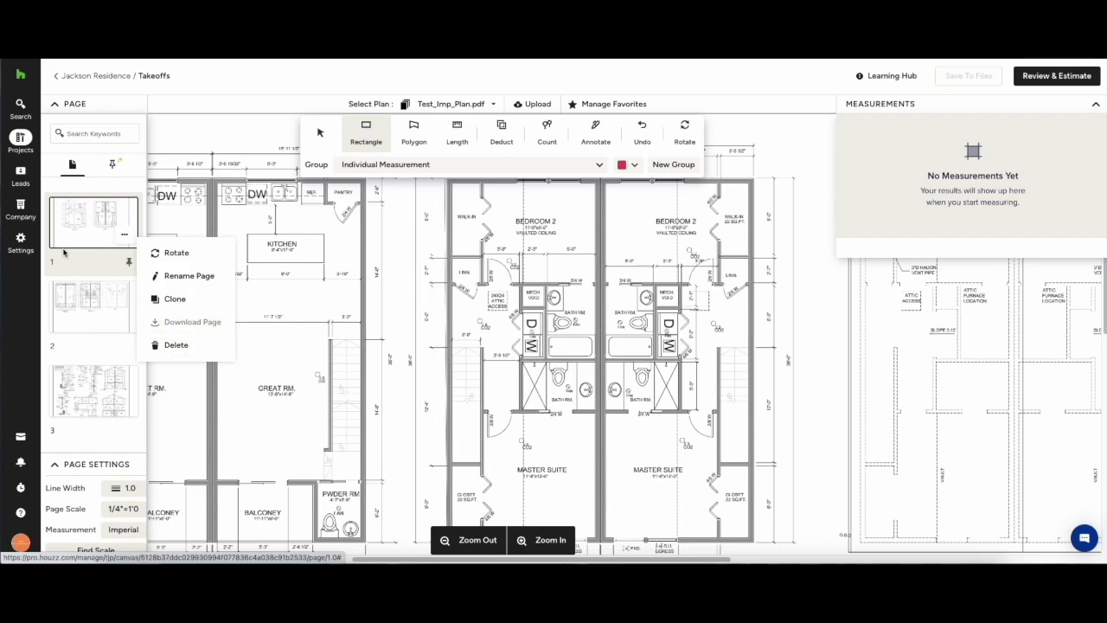
click(128, 263)
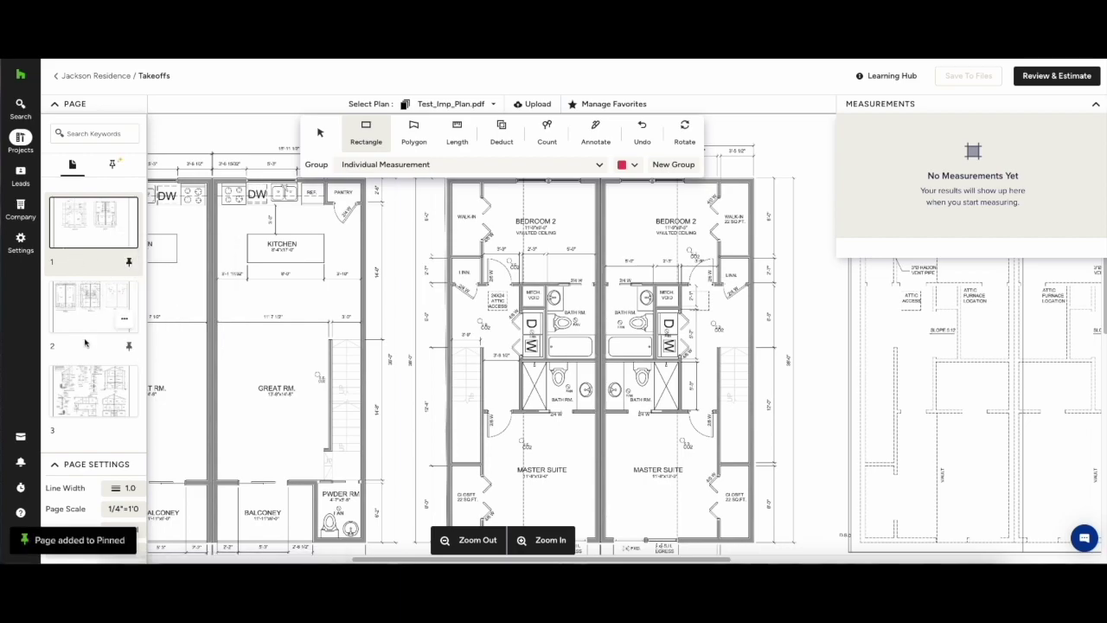
click(111, 164)
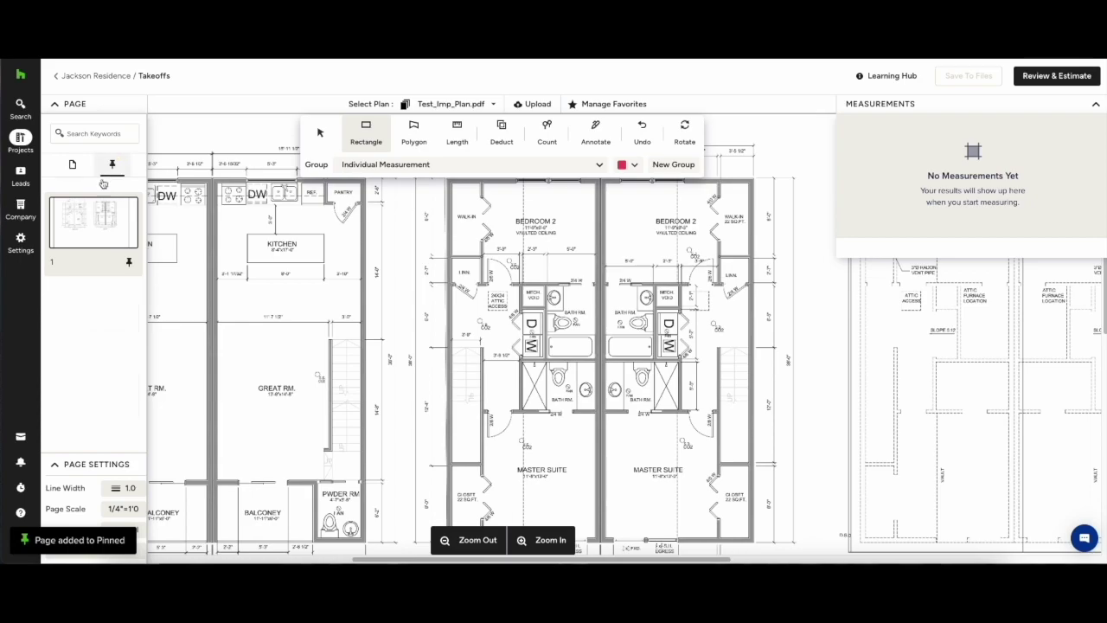
click(129, 265)
click(73, 165)
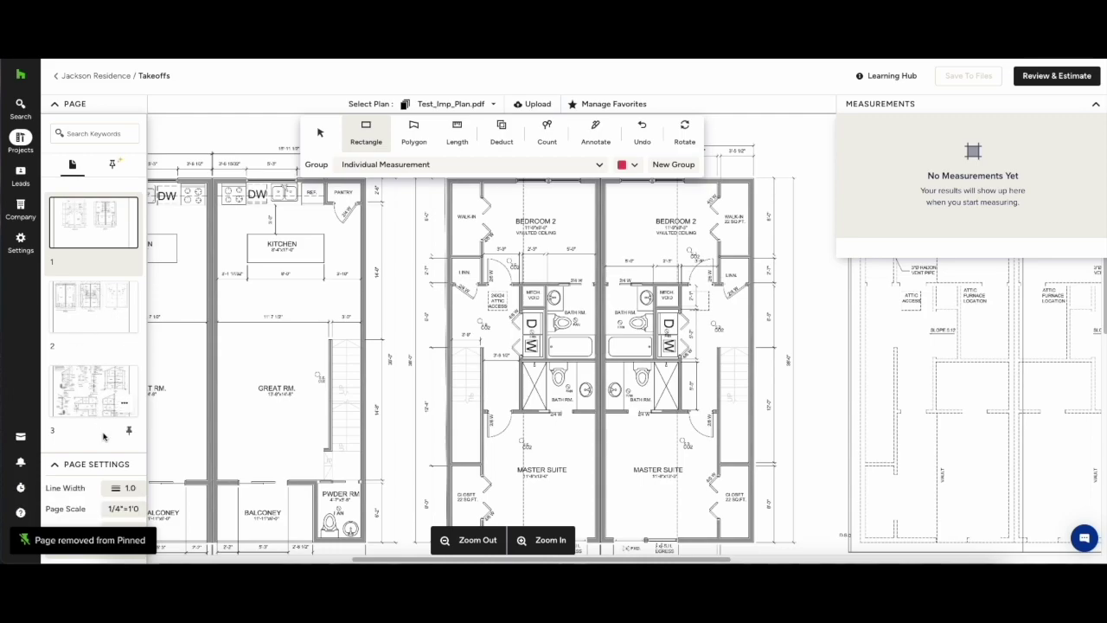
click(126, 489)
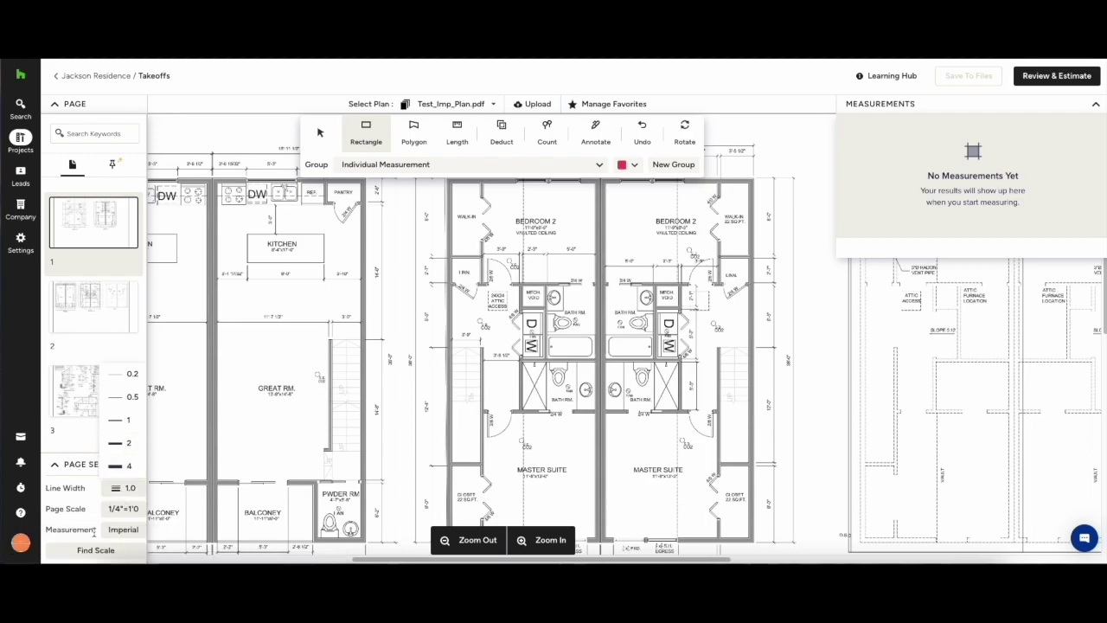
click(74, 497)
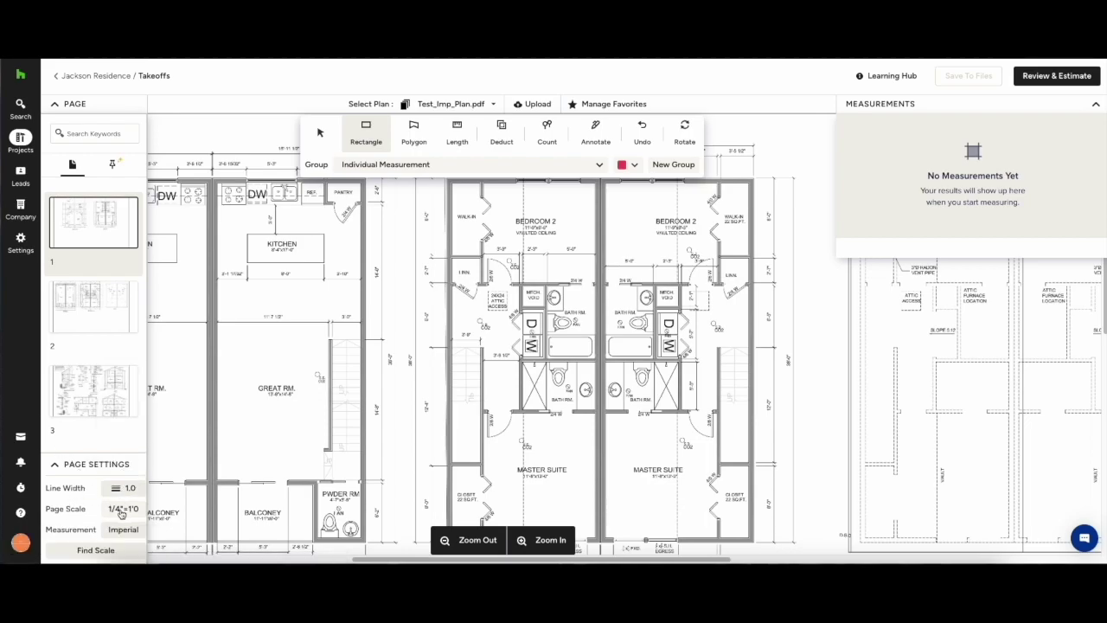
click(121, 514)
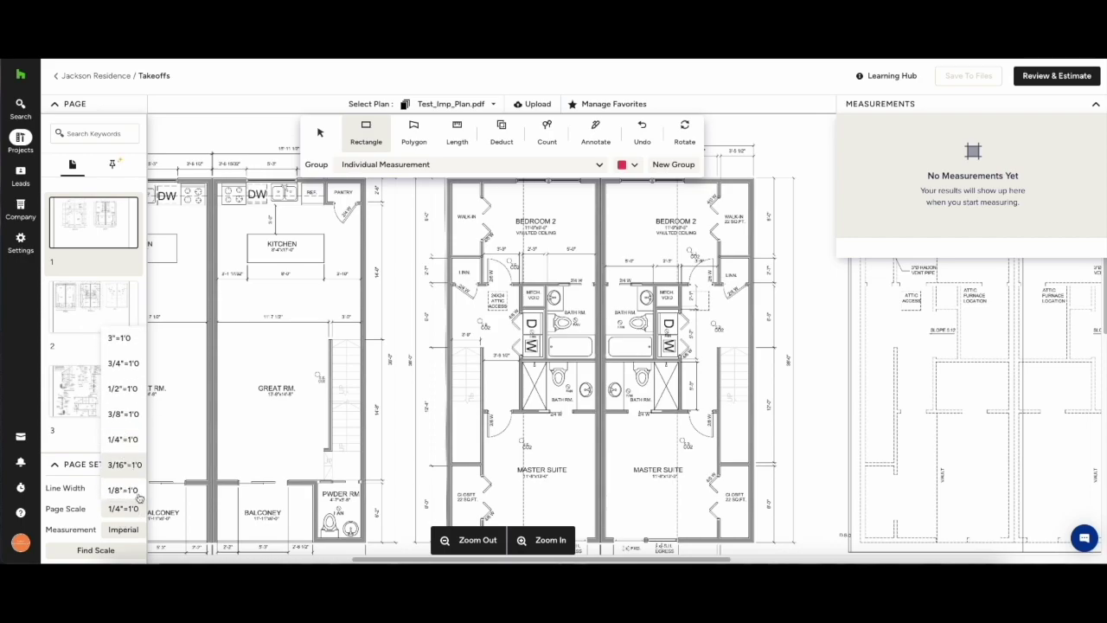
click(94, 518)
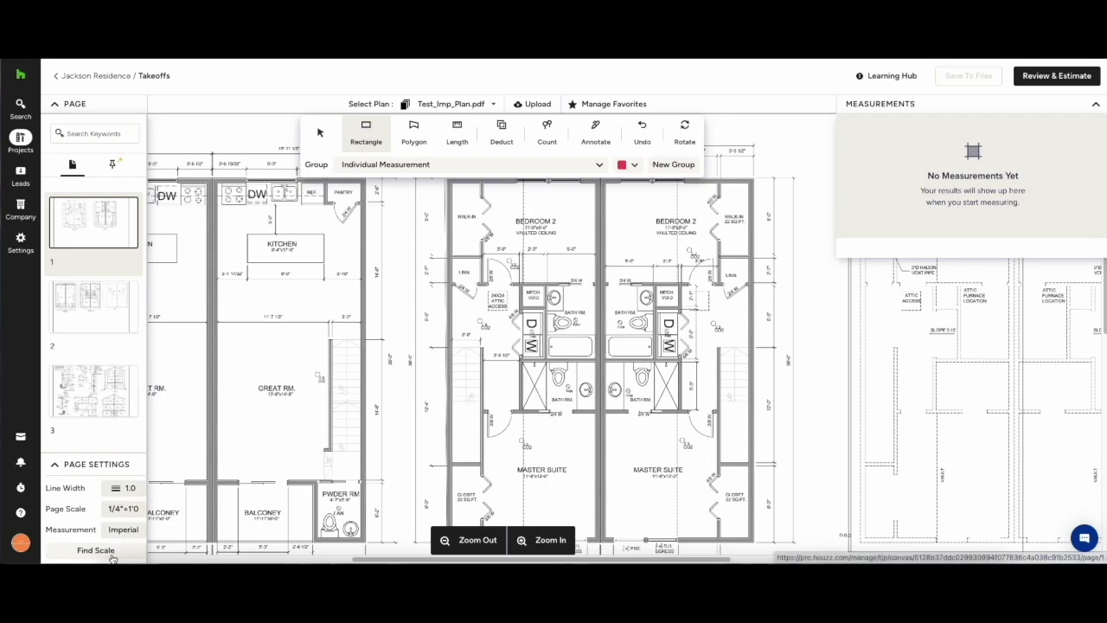
click(112, 557)
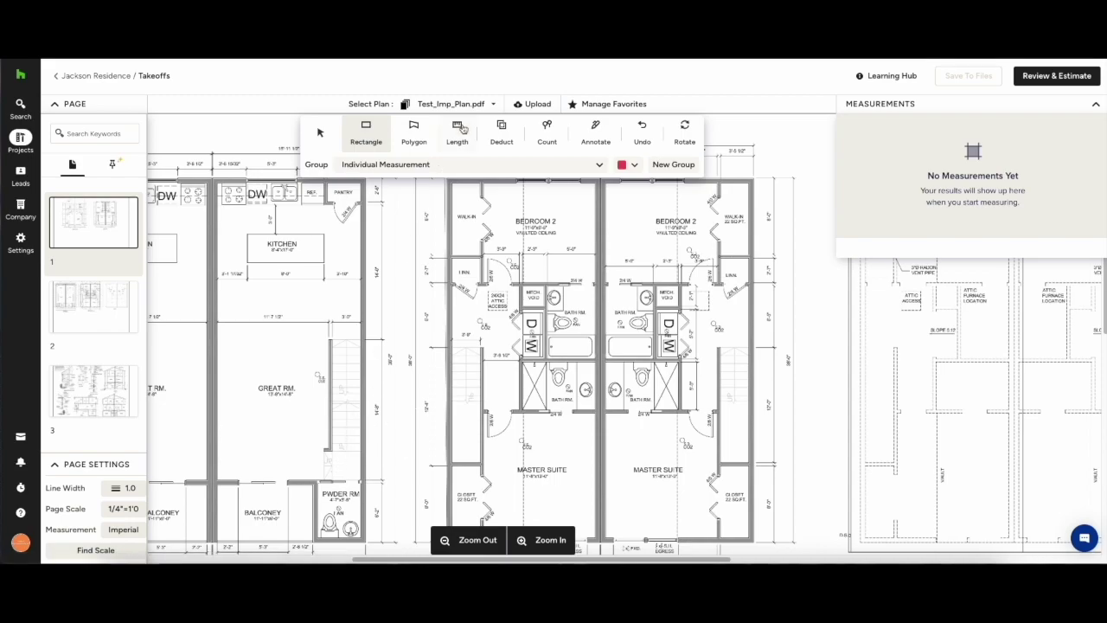
click(480, 105)
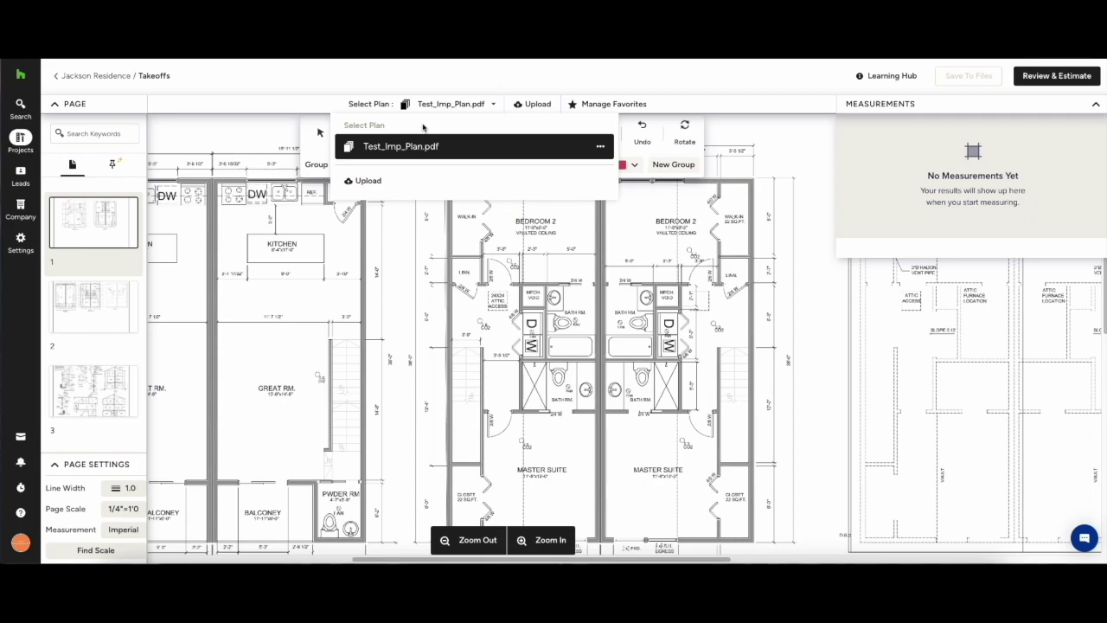
click(476, 104)
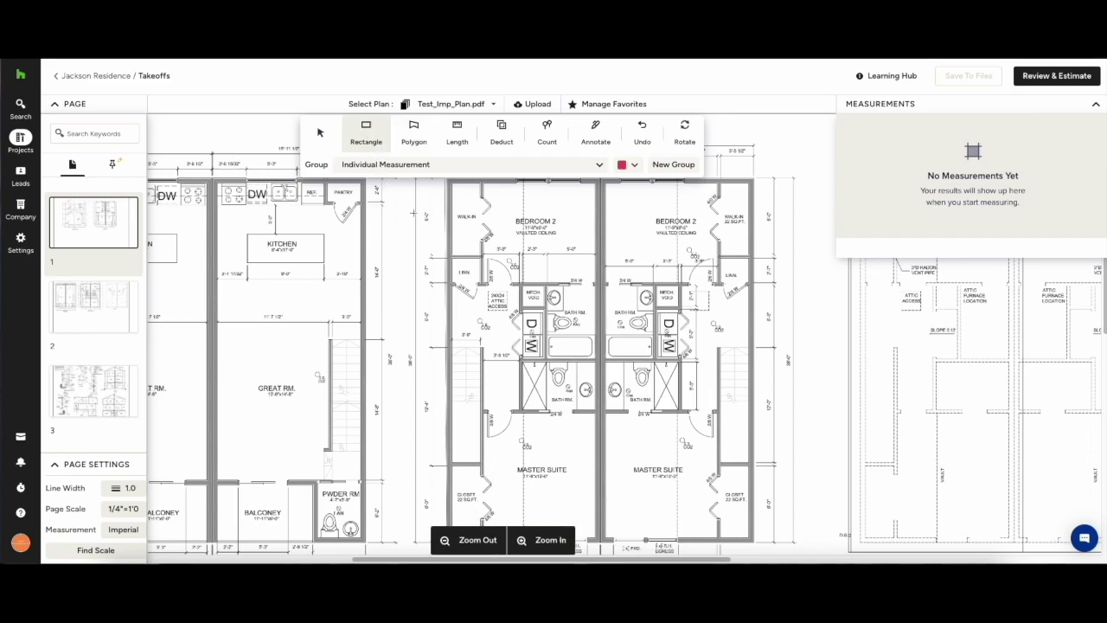
Draw a rectangle over the kitchen, measured as rect 1 at 217.92 ft2.
click(364, 137)
mouse_move(217, 182)
mouse_down()
mouse_move(346, 333)
mouse_move(366, 313)
mouse_move(363, 322)
mouse_up()
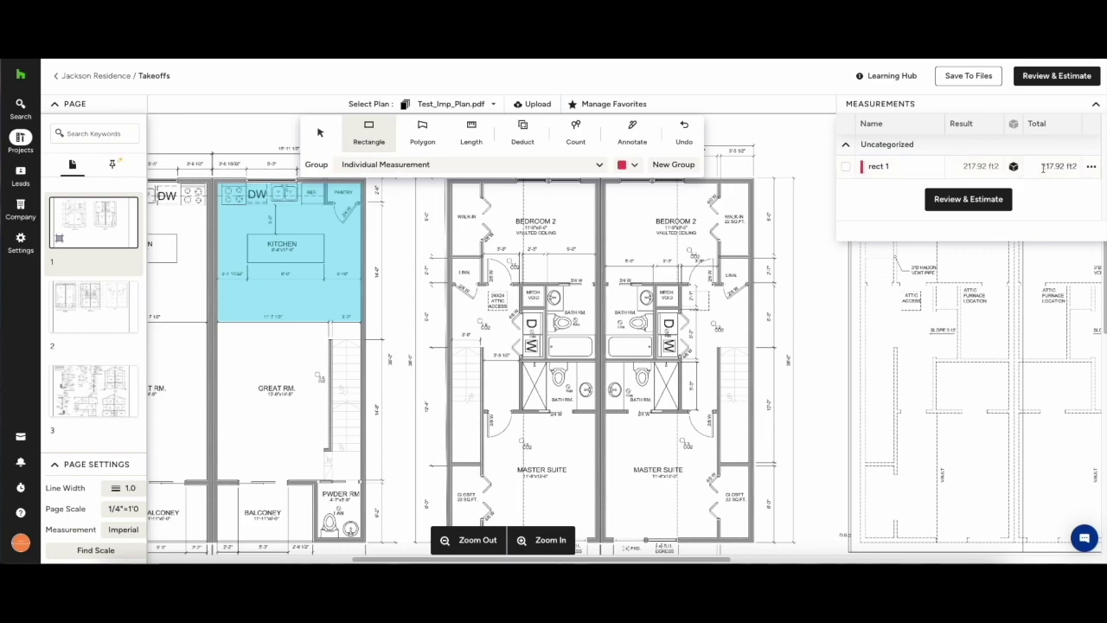
Start a new polygon group named Timber Floor in a new Flooring category.
click(422, 136)
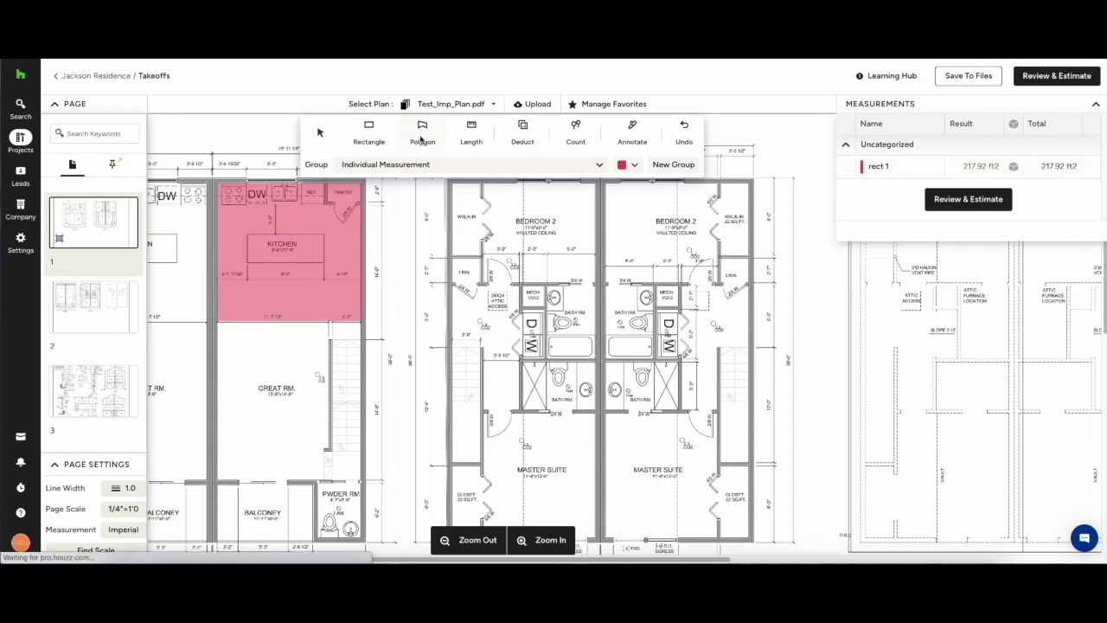
click(597, 164)
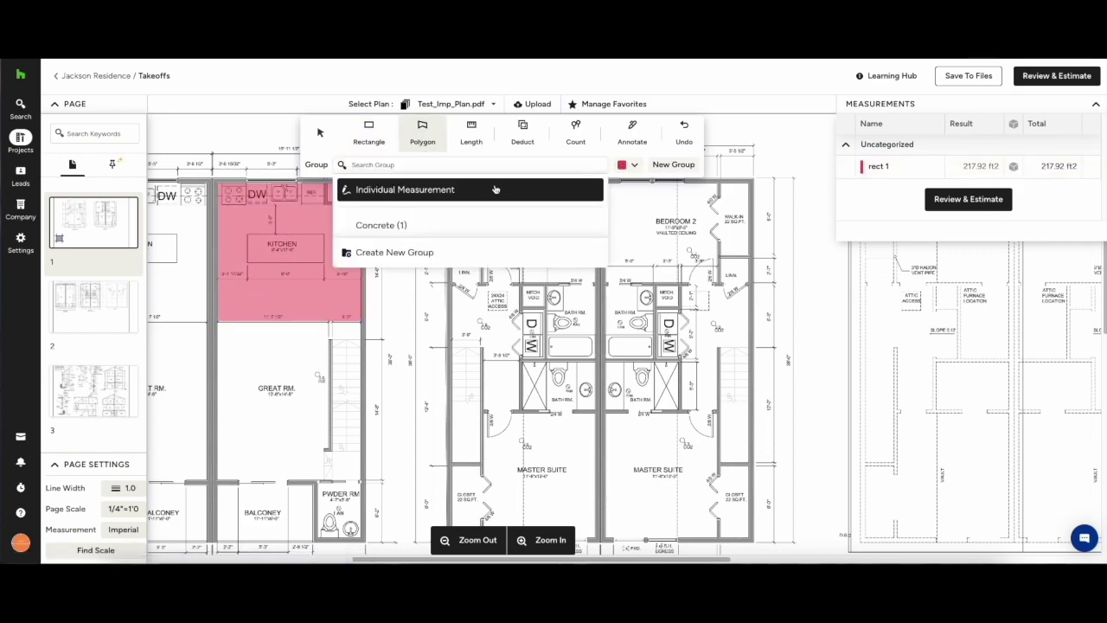
click(394, 257)
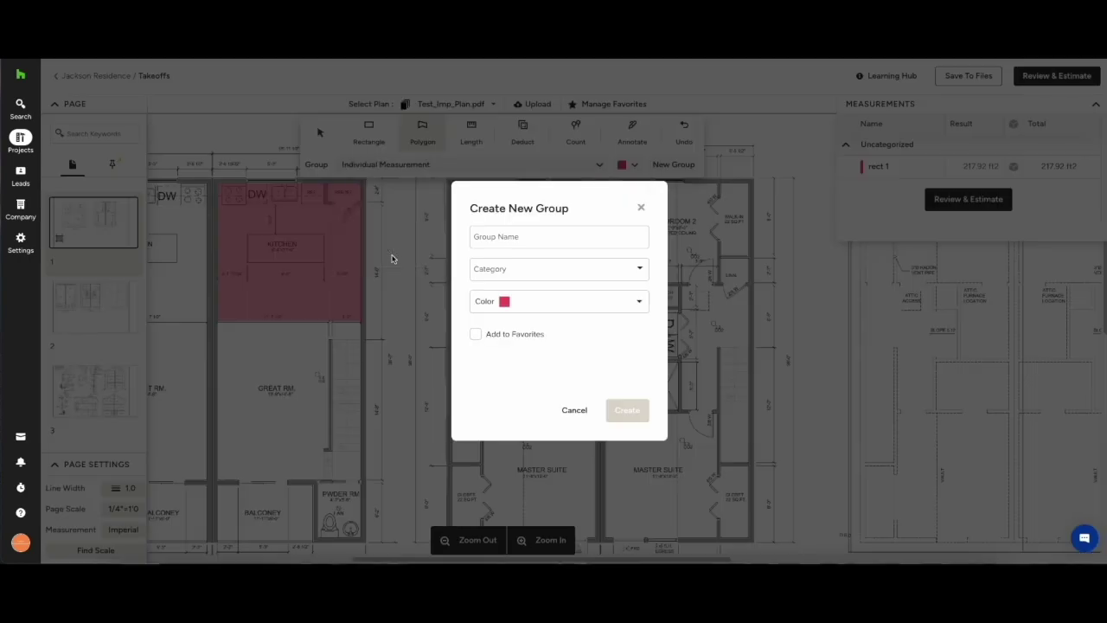
click(563, 232)
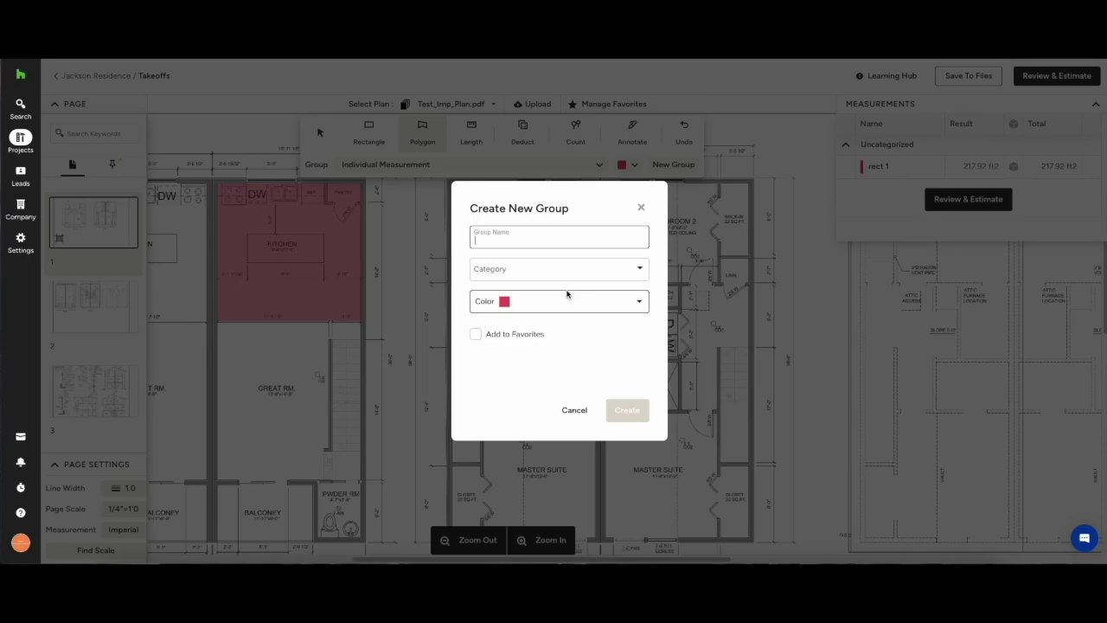
text(1)
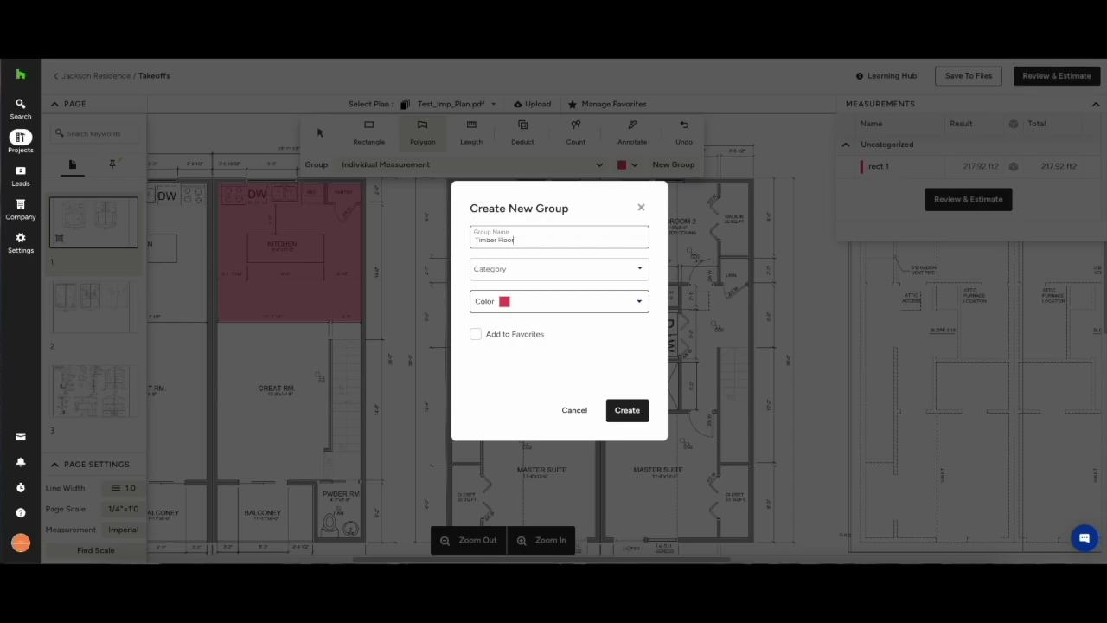
click(599, 269)
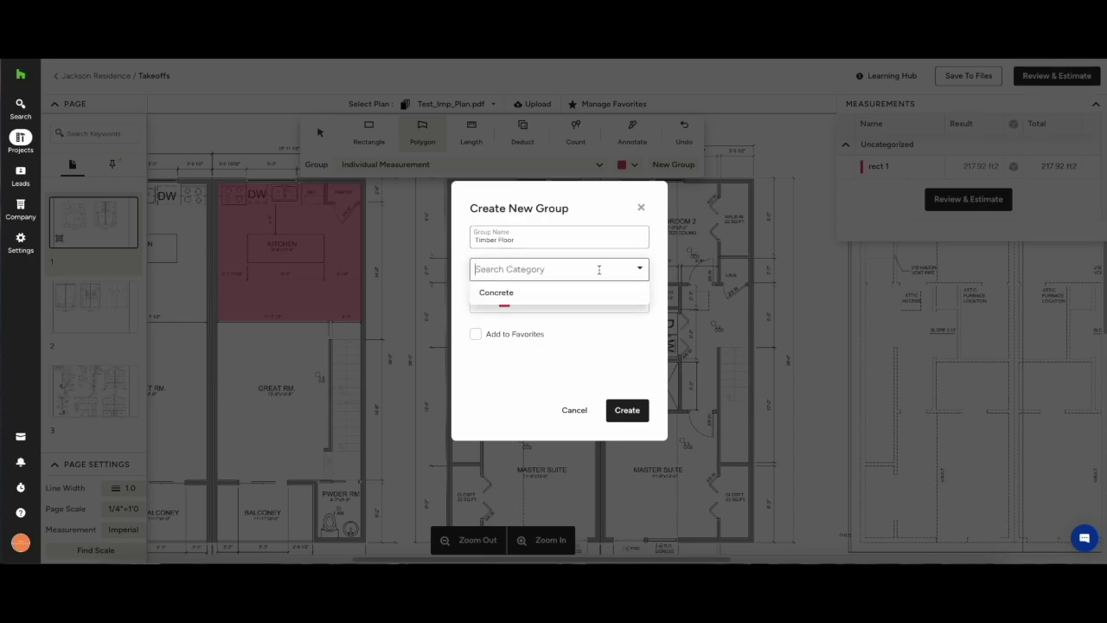
text(Flooring)
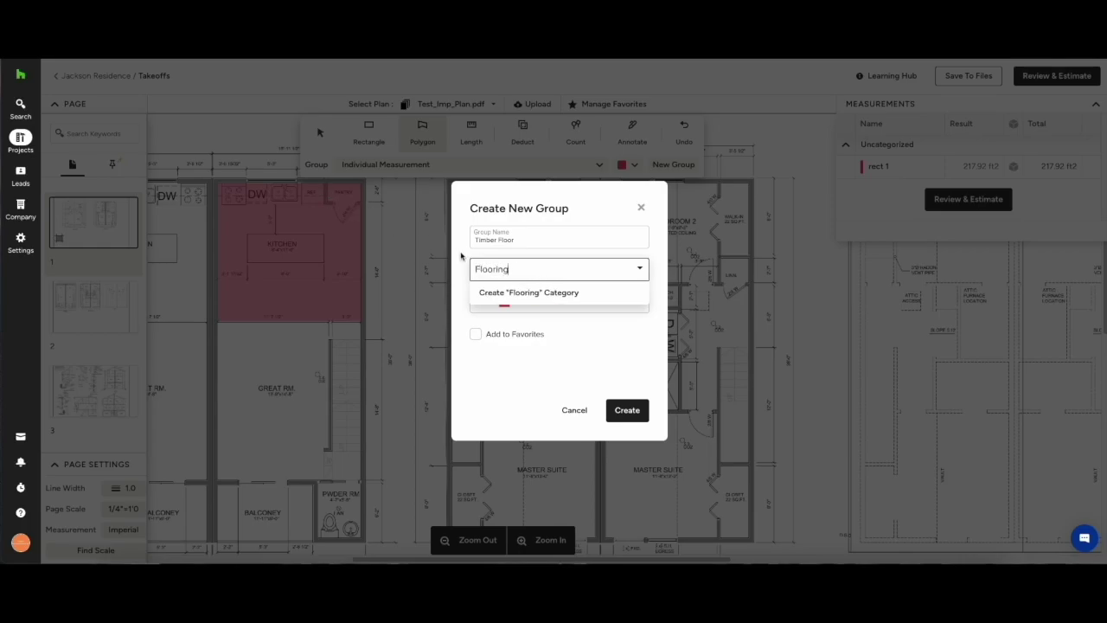
click(516, 293)
Make Timber Floor yellow, favourited and measured in ft2, then create it.
click(516, 301)
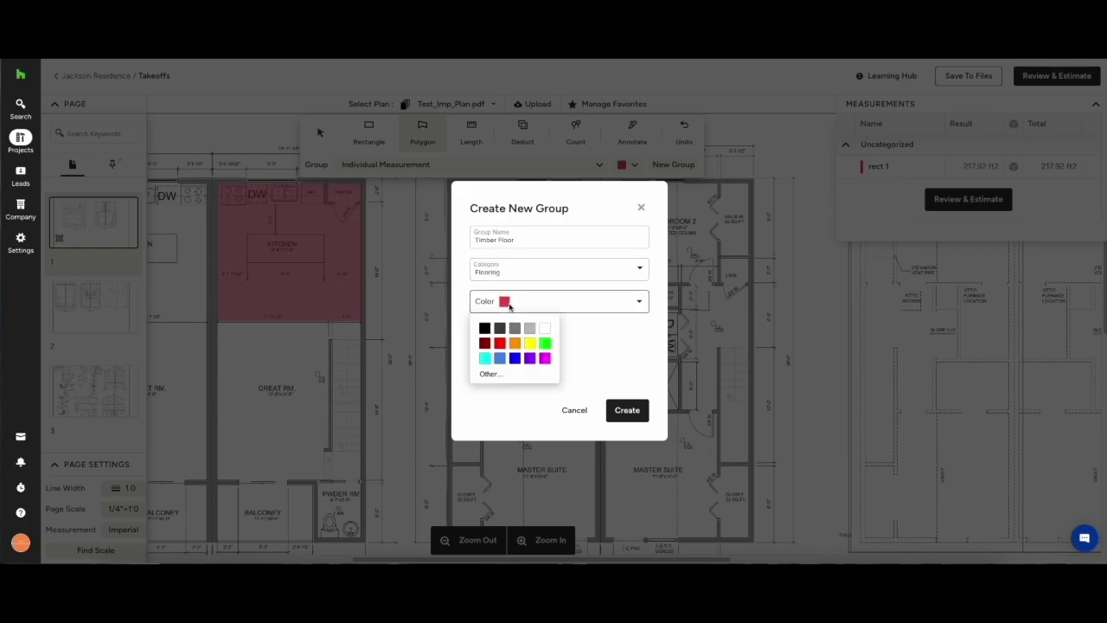
click(530, 343)
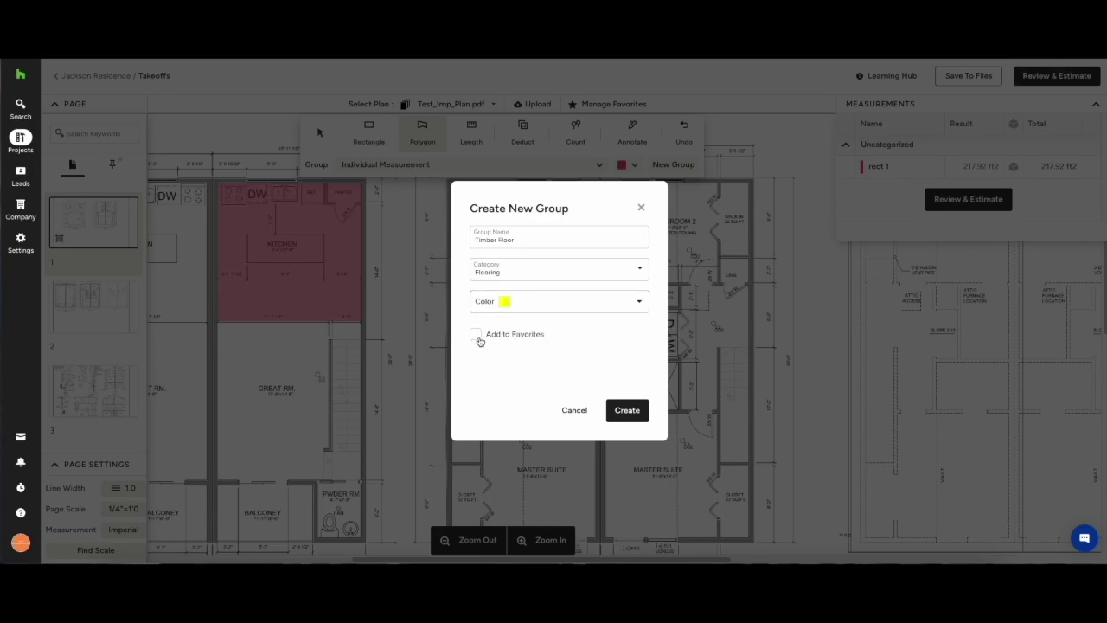
click(476, 335)
click(577, 368)
click(521, 392)
click(627, 411)
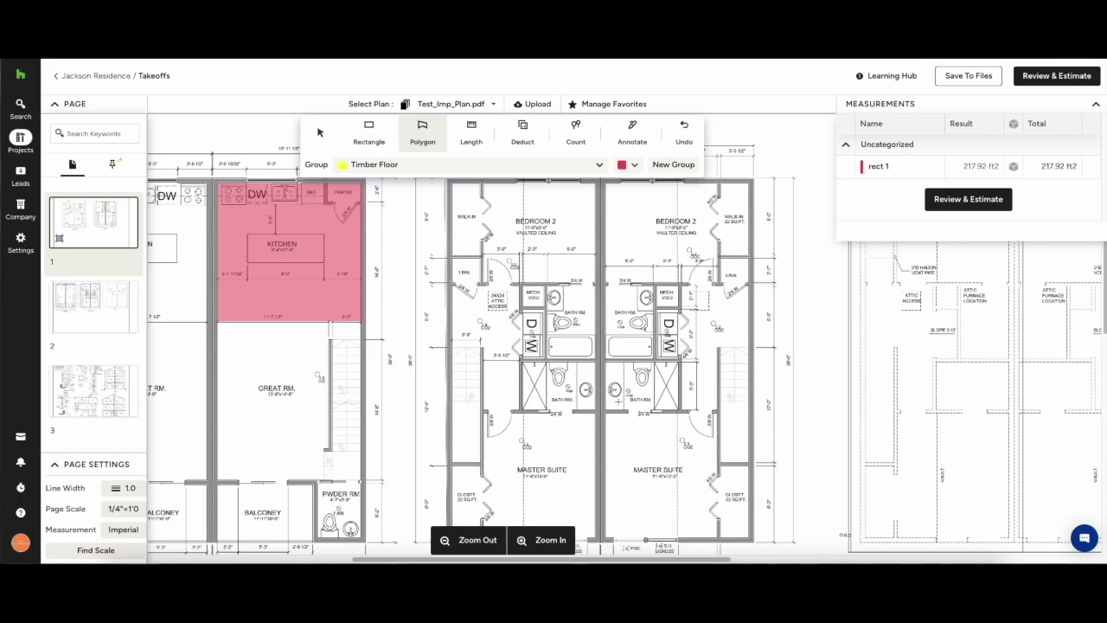
scroll(618, 403, up, 1)
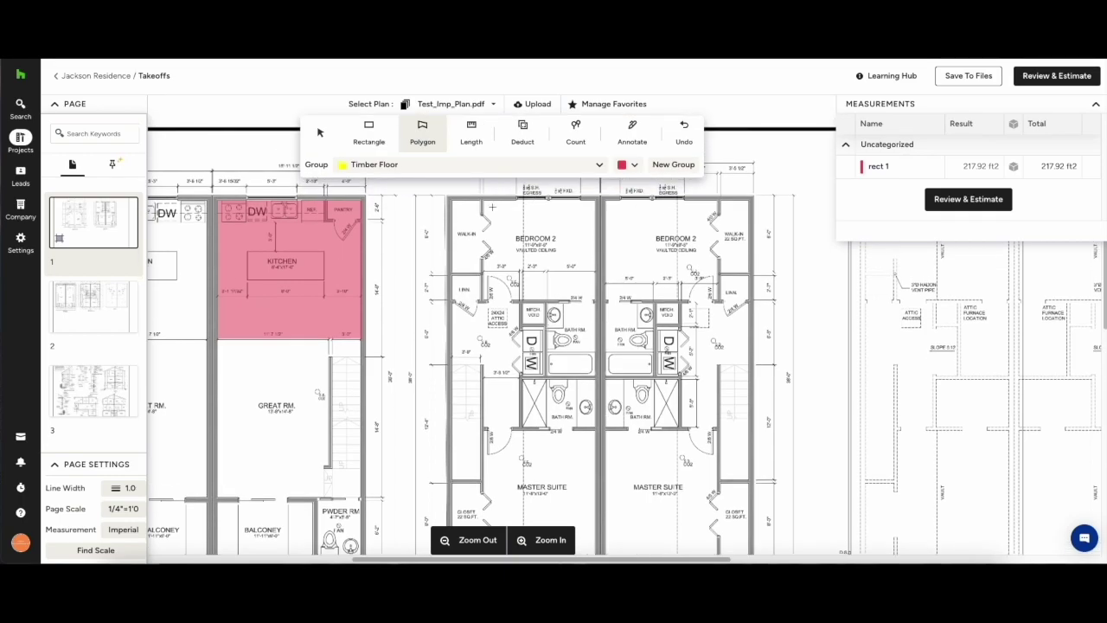
Outline both Bedroom 2 floors as Timber Floor polygons of 145.40 and 146.31 ft2.
click(449, 200)
click(597, 301)
click(486, 300)
click(487, 273)
double_click(451, 272)
click(604, 201)
click(749, 201)
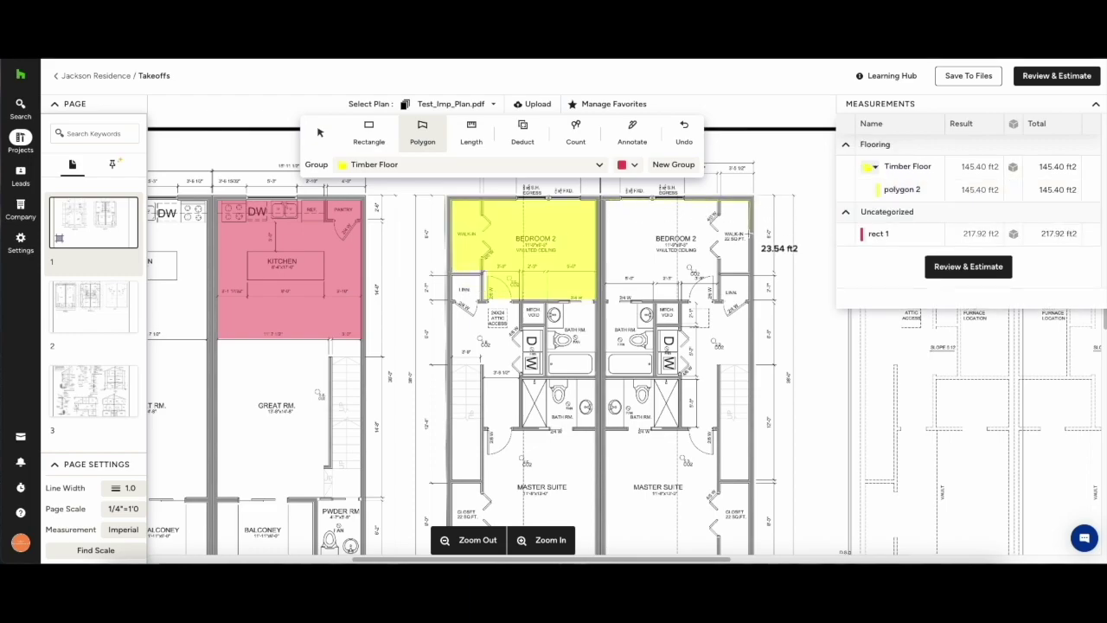
click(750, 272)
click(714, 273)
click(715, 299)
double_click(605, 300)
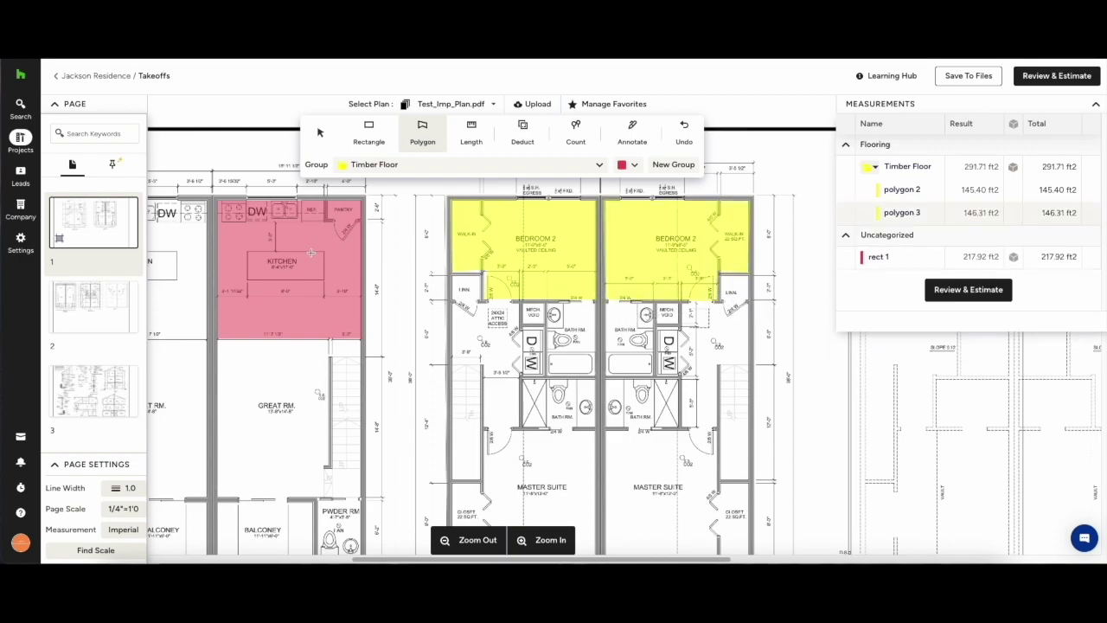
click(845, 258)
Move the kitchen's rect 1 (217.92 ft2) into Flooring > Timber Floor.
click(1088, 258)
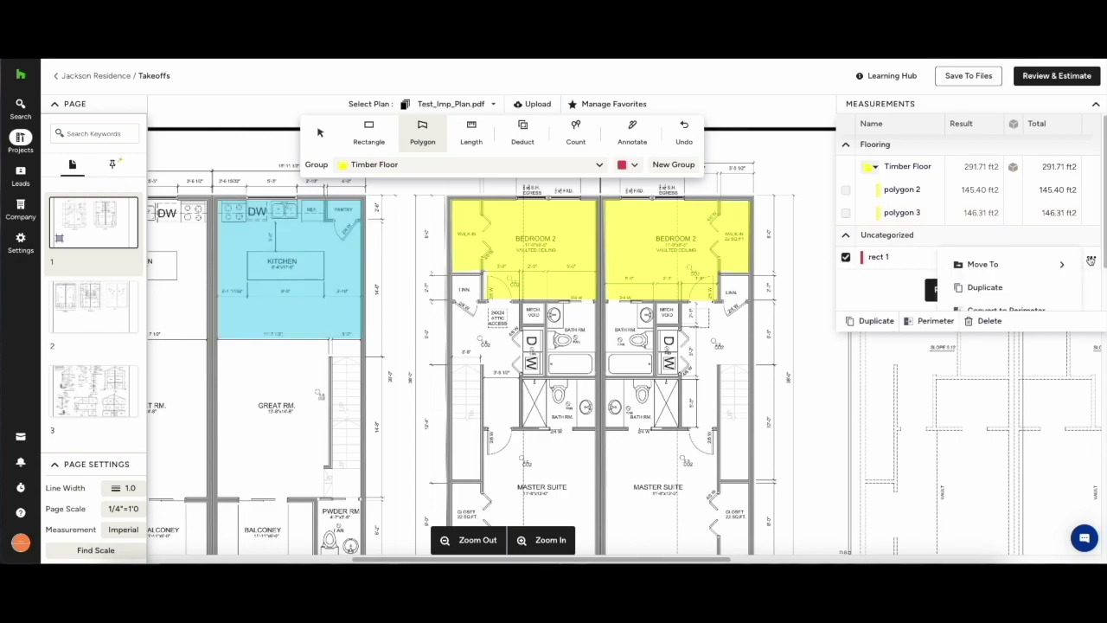
click(1025, 263)
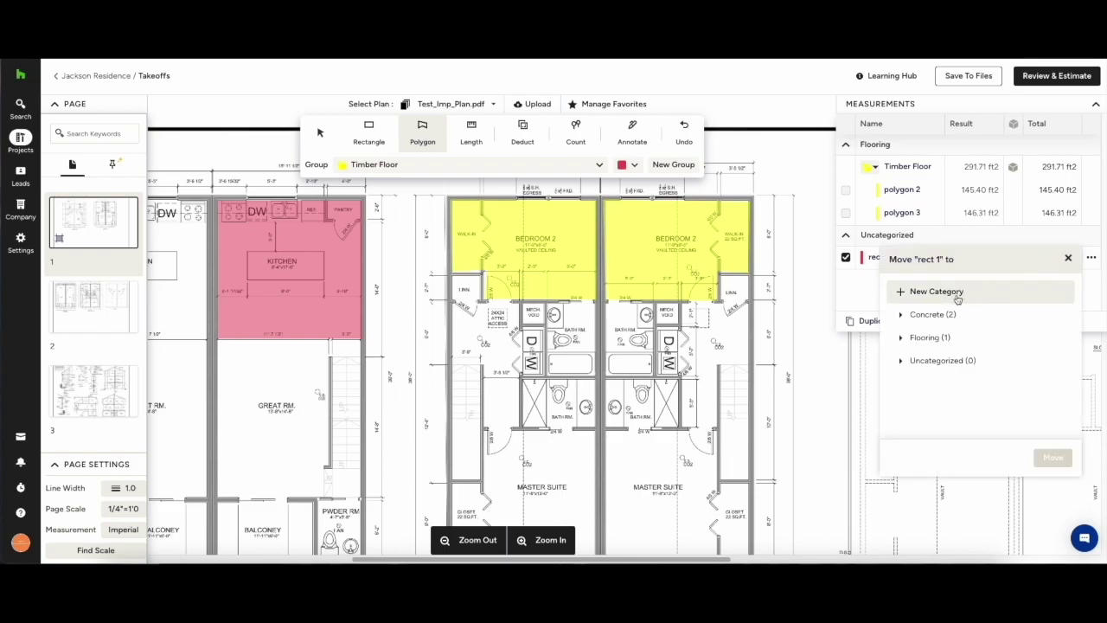
click(927, 337)
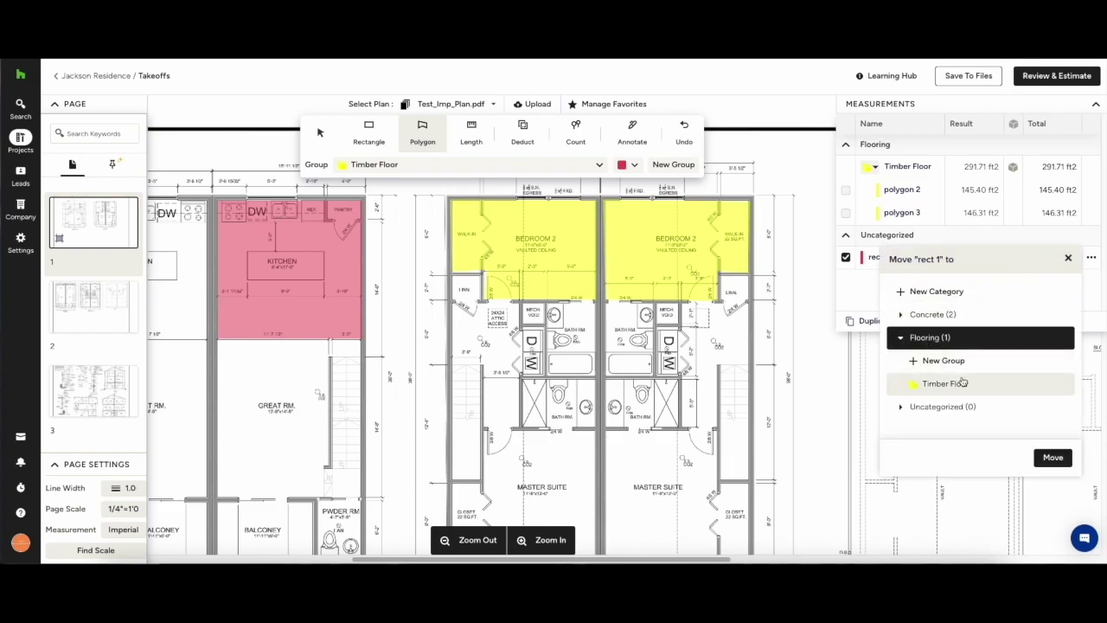
click(960, 383)
click(1055, 458)
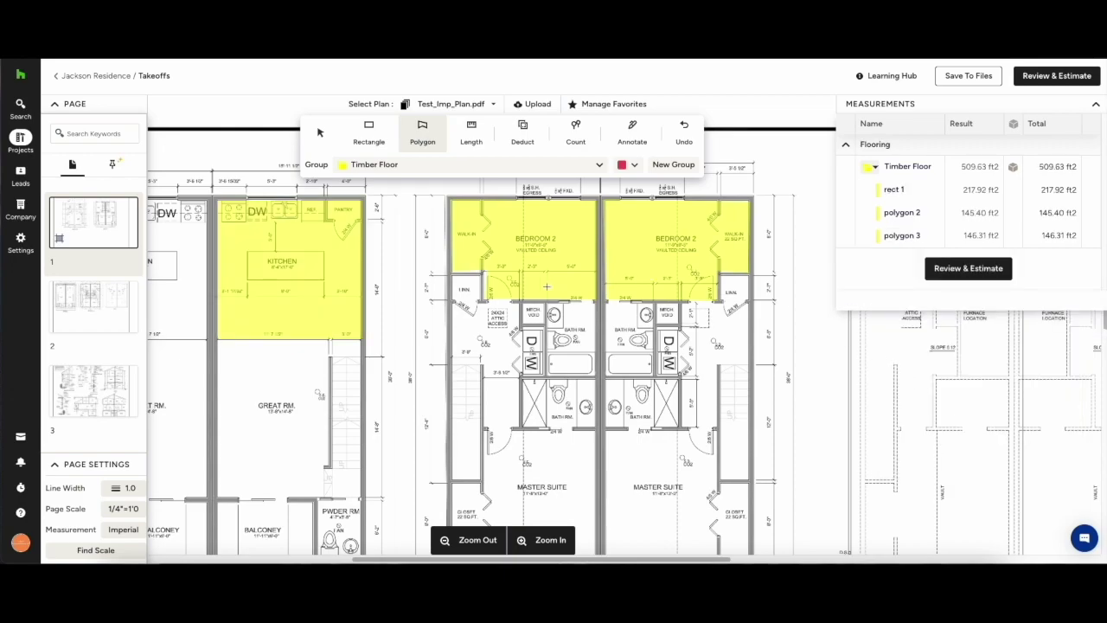
click(474, 133)
Start a new length group named Int Walls under a new Drywall category.
click(599, 166)
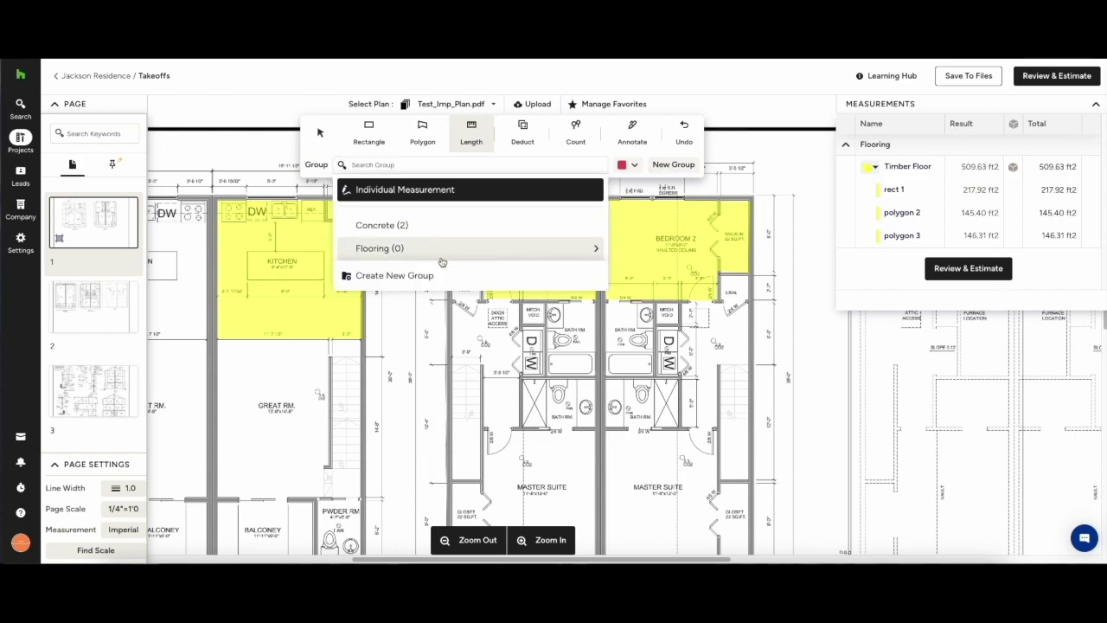
click(420, 280)
click(520, 238)
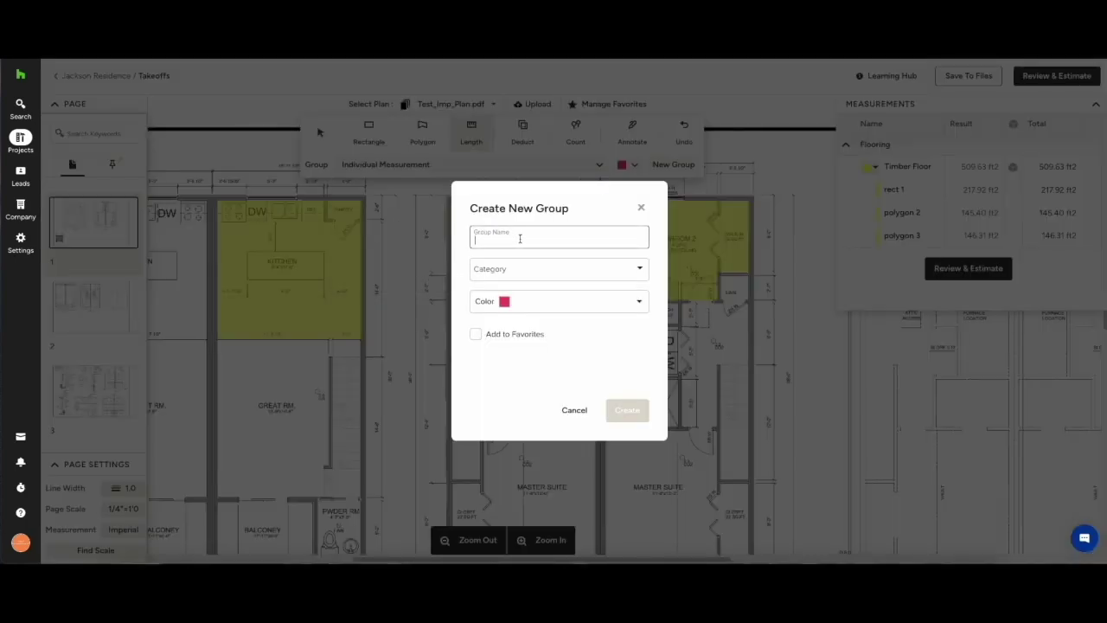
text(Int Walls)
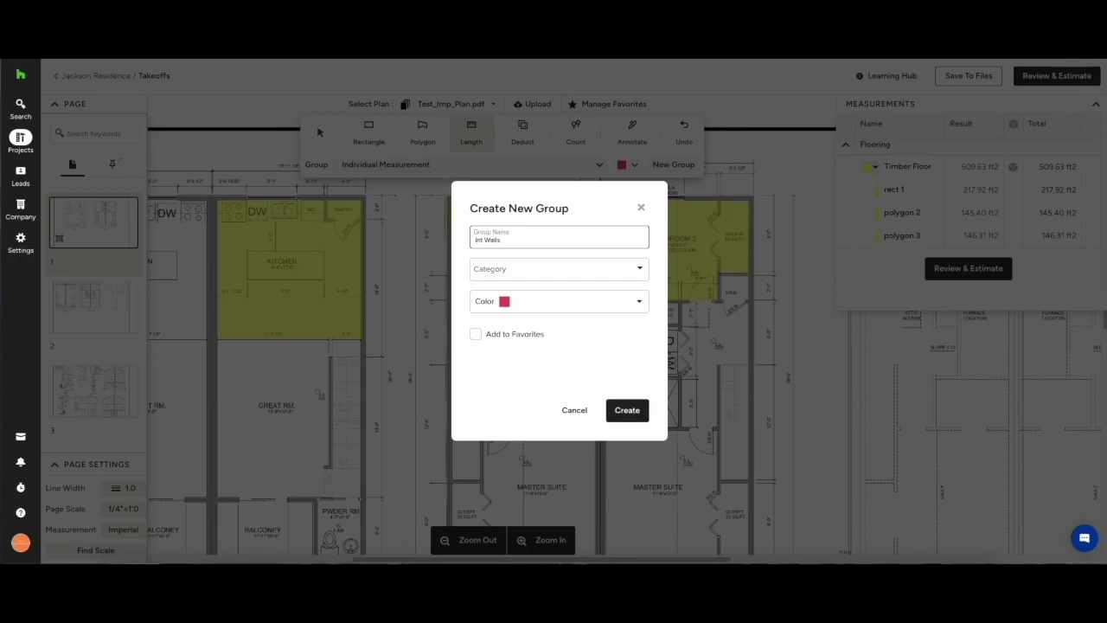
click(634, 269)
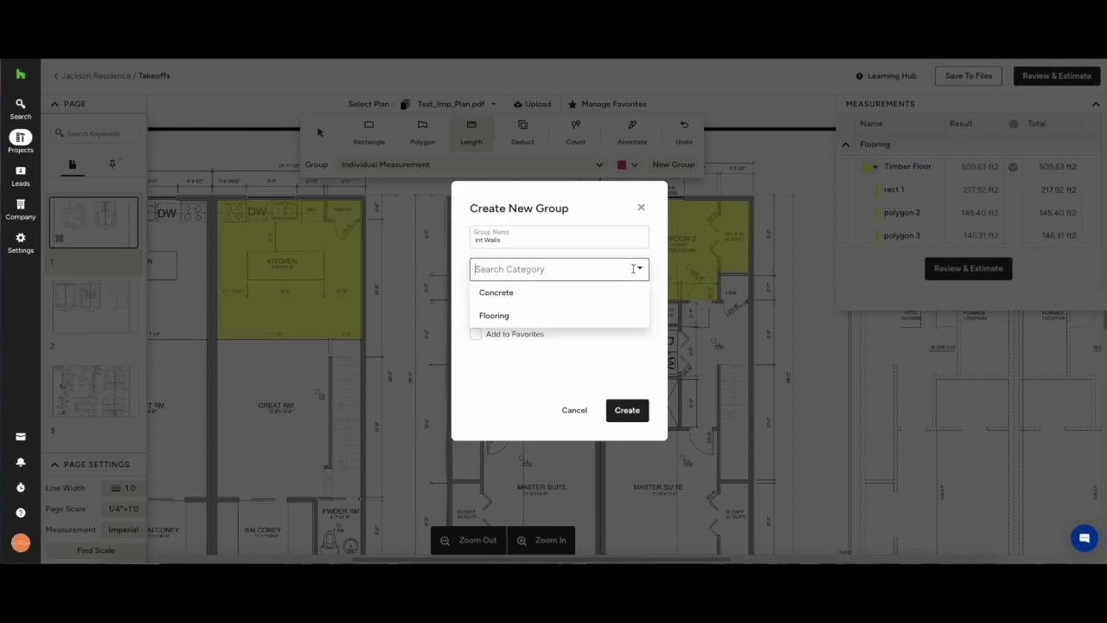
text(Drywall)
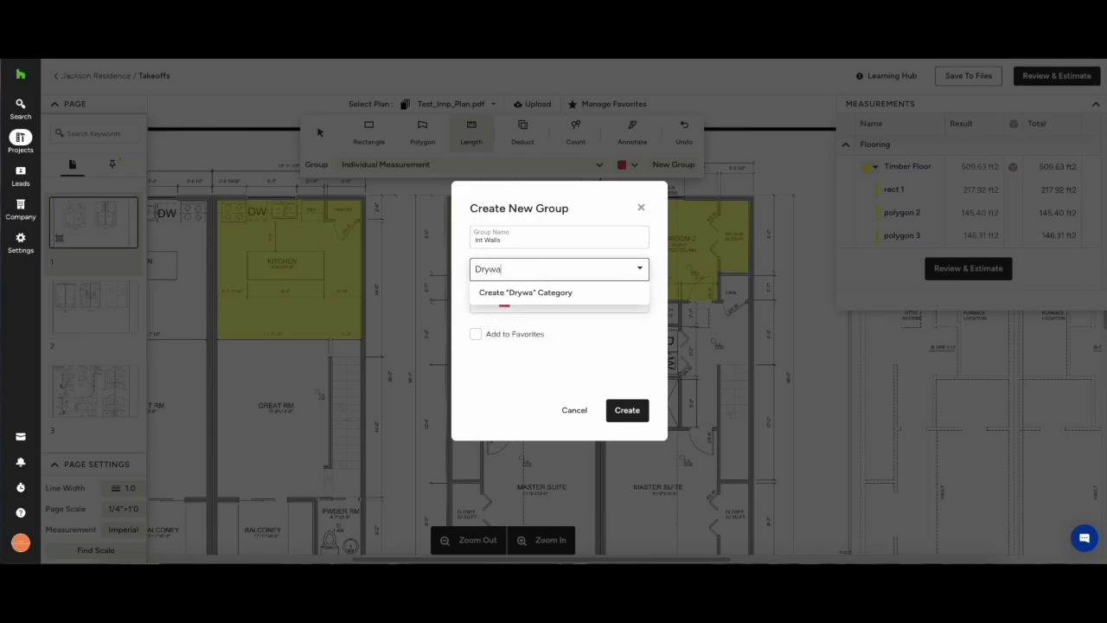
click(548, 295)
Make Int Walls green and favourited, choose its unit, and create it.
click(510, 303)
click(545, 343)
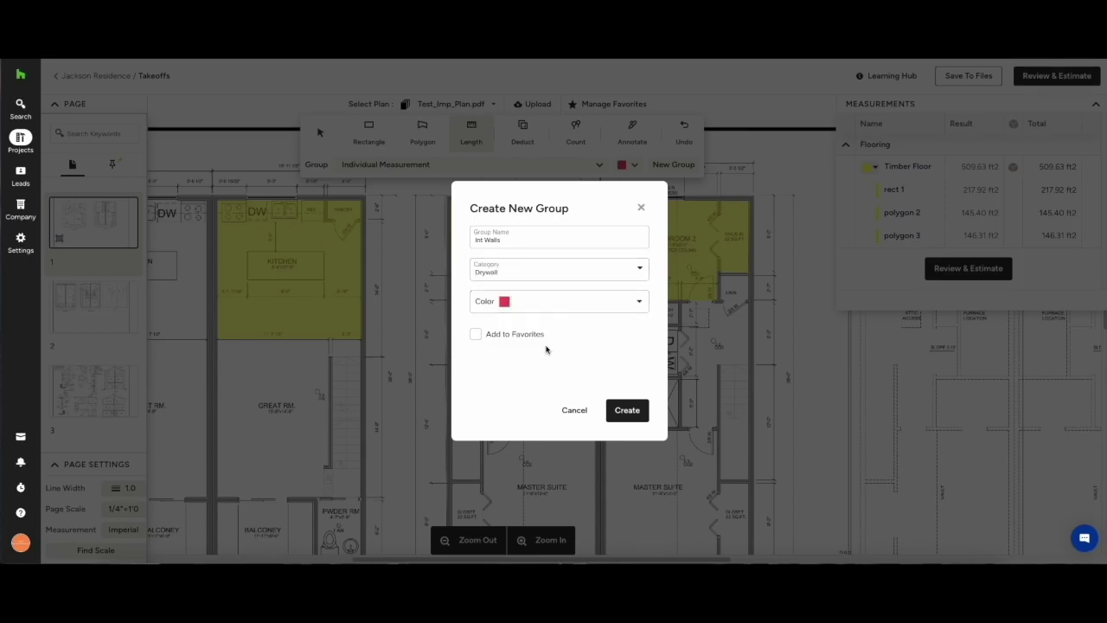
click(476, 335)
click(563, 366)
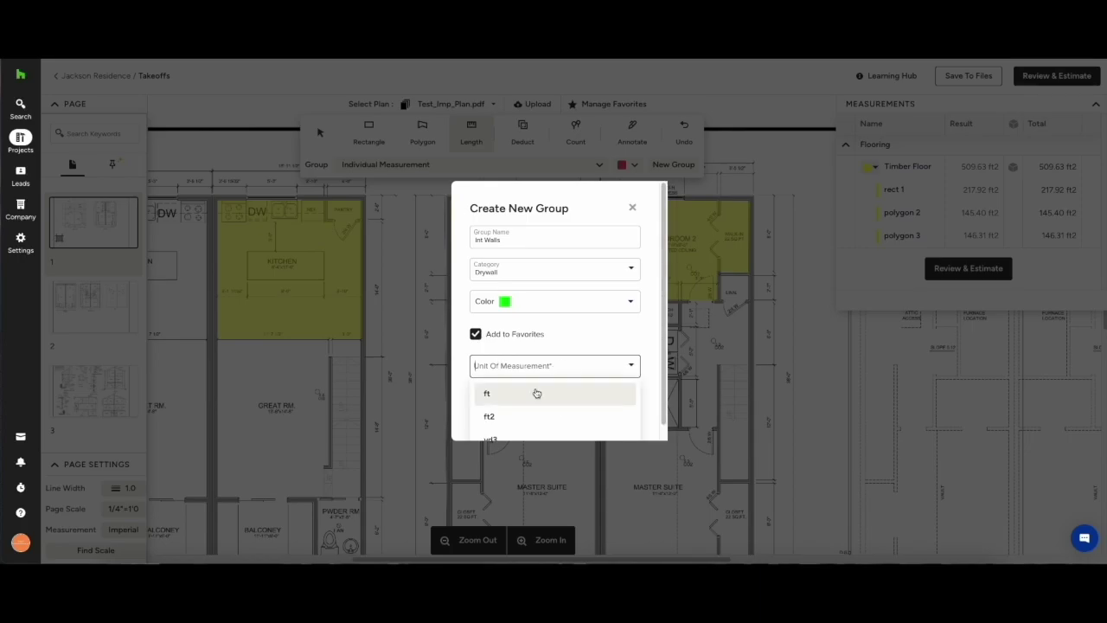
click(493, 419)
click(627, 412)
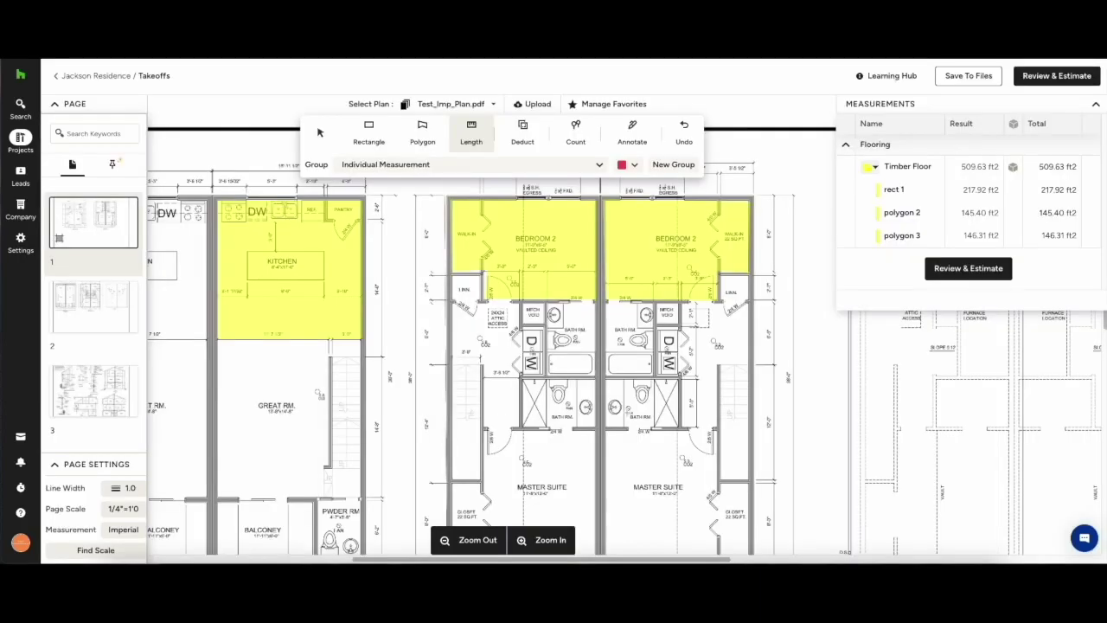
Trace the first interior wall line and set measurement line thickness to 2.
click(516, 198)
click(448, 202)
scroll(443, 481, down, 3)
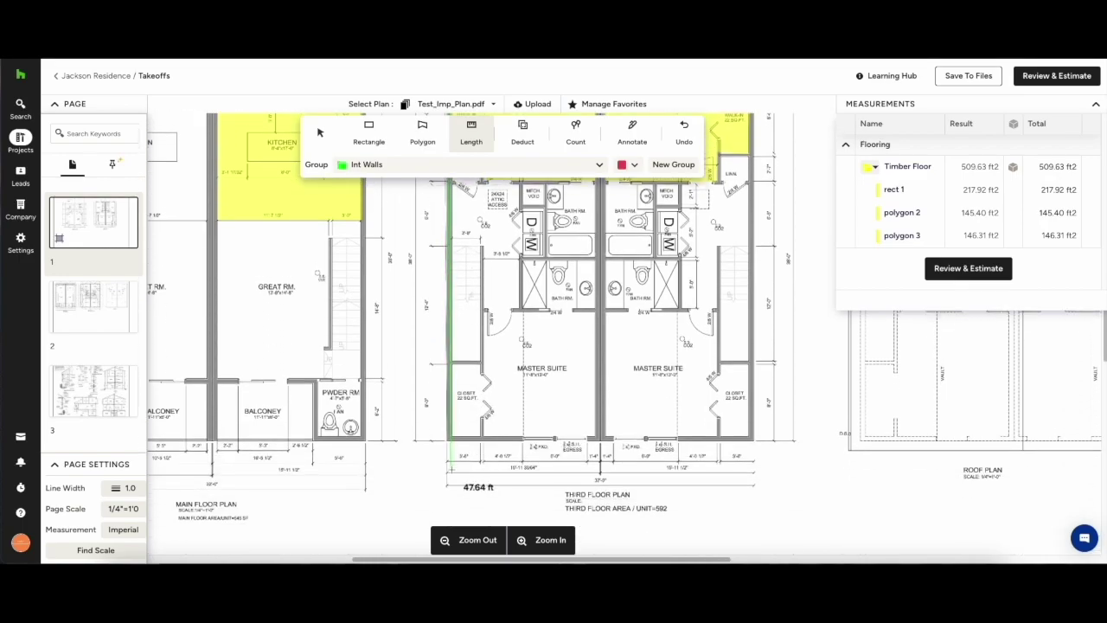
click(449, 433)
double_click(524, 434)
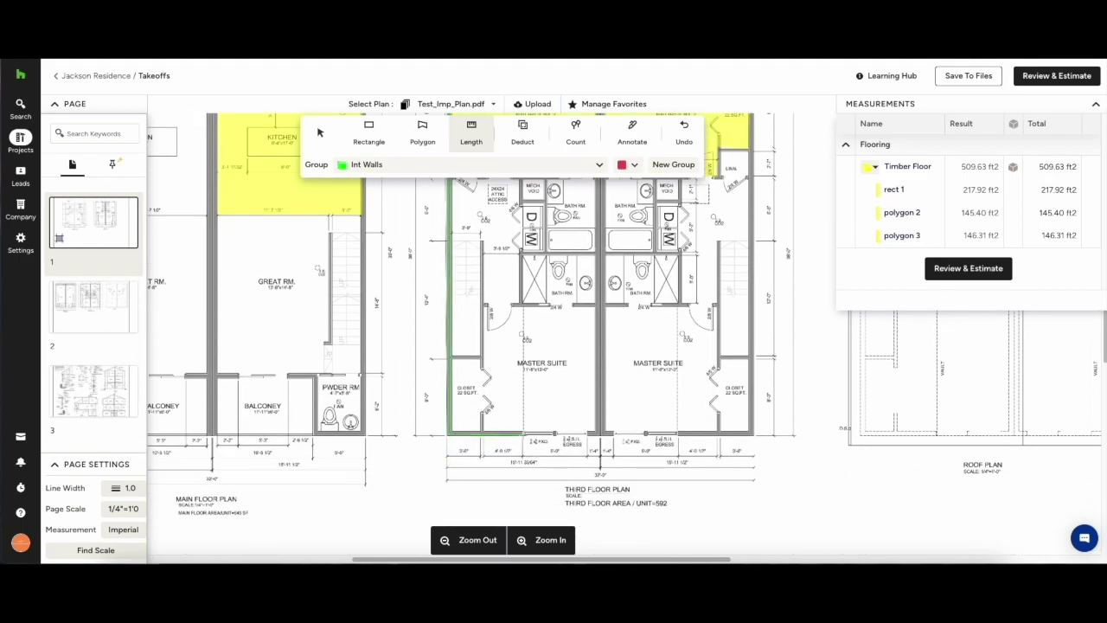
click(121, 488)
click(122, 443)
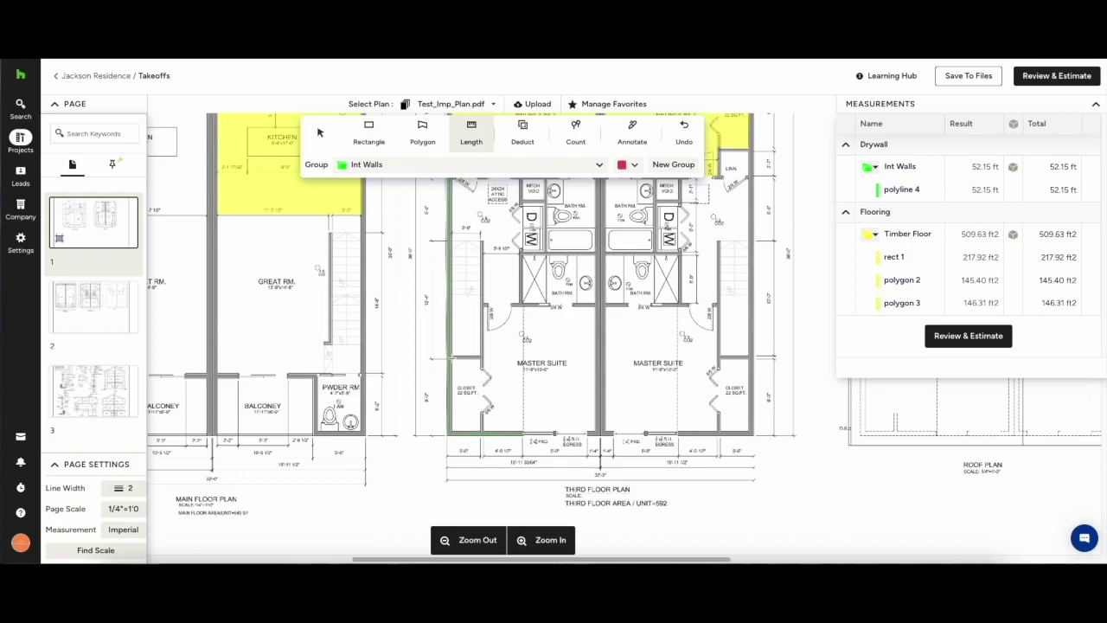
Trace the 15.40 ft and 33.75 ft interior wall lines.
click(450, 356)
click(482, 356)
double_click(481, 258)
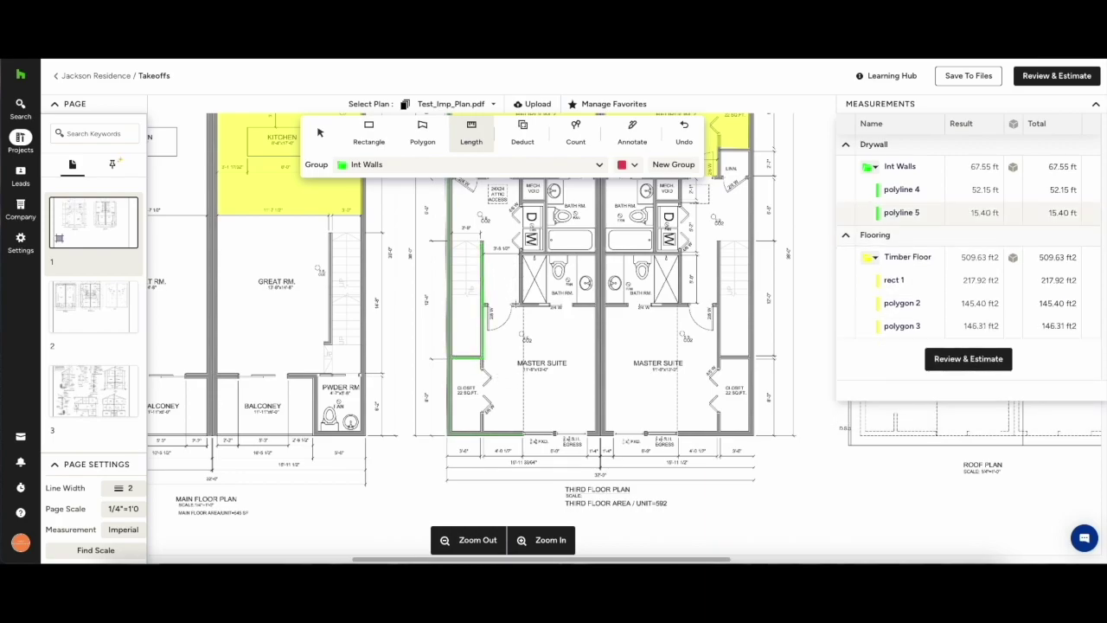
click(522, 310)
click(522, 254)
click(595, 253)
scroll(597, 246, up, 4)
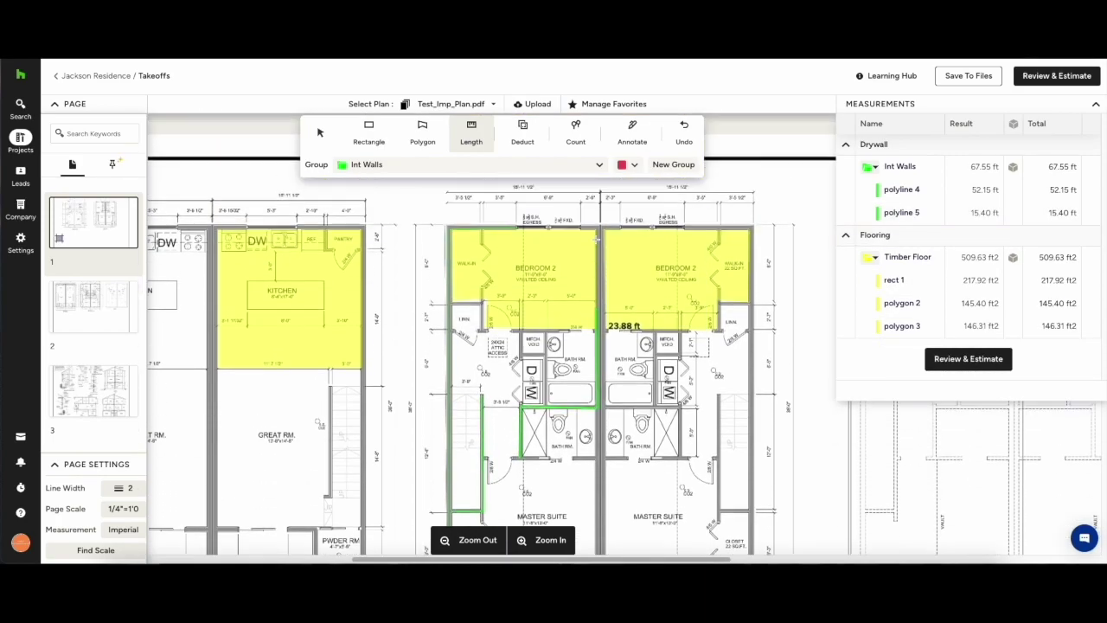
double_click(597, 422)
Trace the 20.09 ft, 4.09 ft and 5.65 ft interior wall lines.
click(597, 422)
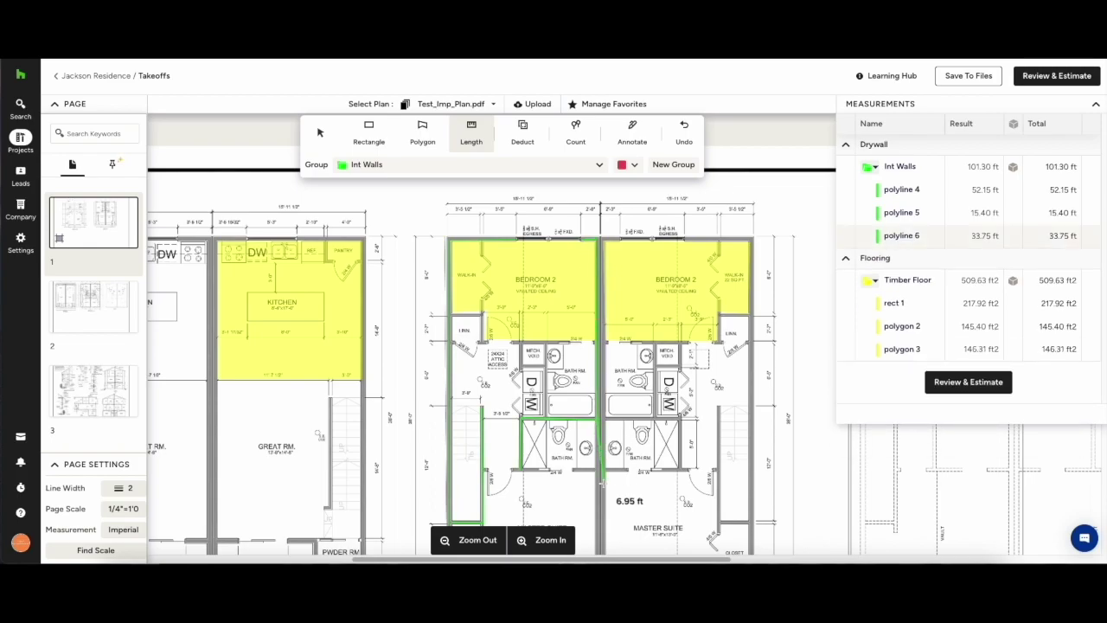
scroll(600, 485, down, 3)
double_click(597, 495)
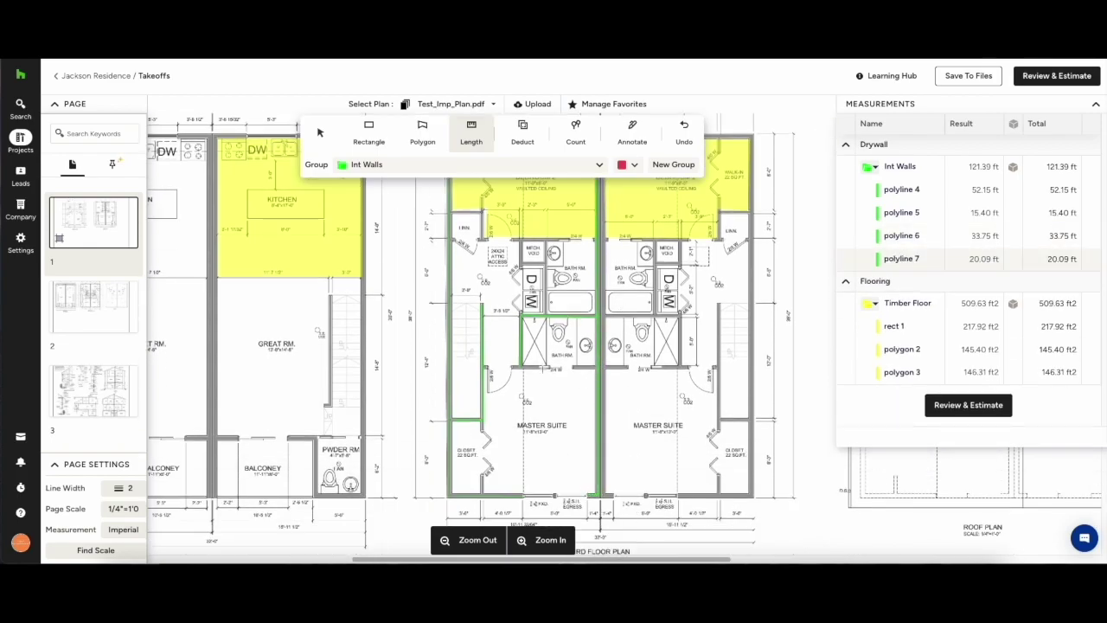
click(516, 368)
double_click(555, 368)
click(555, 368)
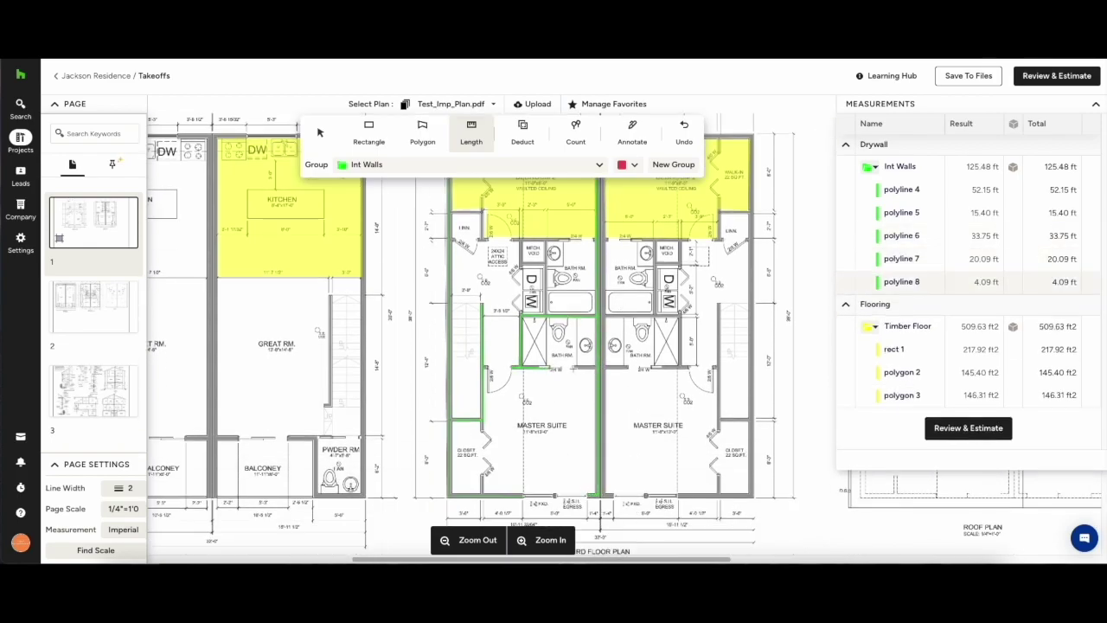
double_click(626, 367)
Trace the 35.85 ft and 52.27 ft interior wall lines.
click(626, 368)
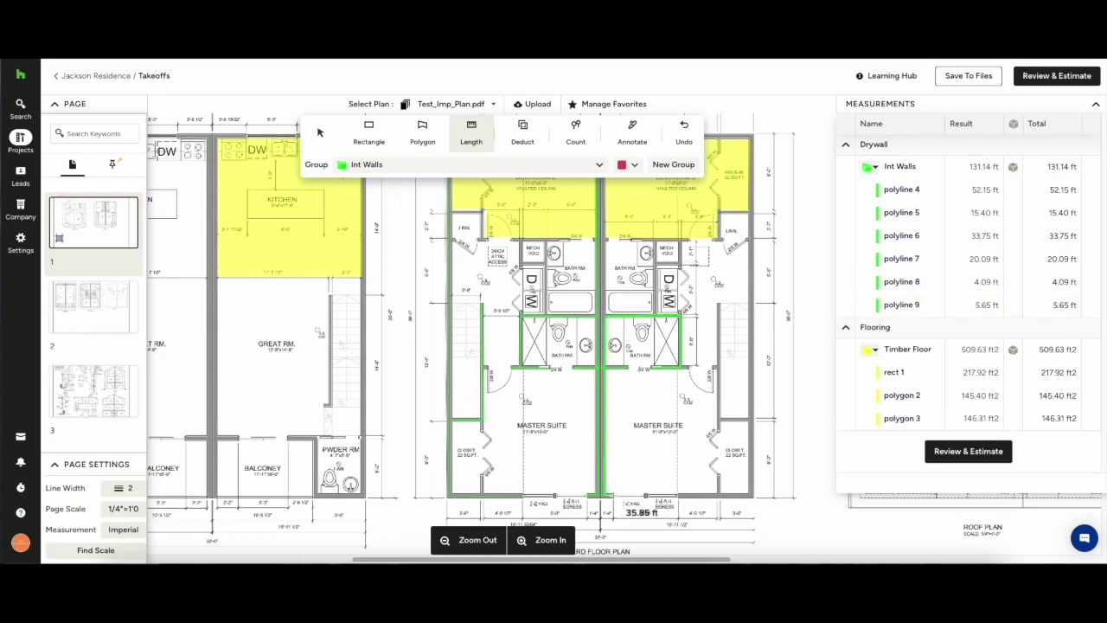
double_click(636, 498)
click(679, 497)
click(752, 496)
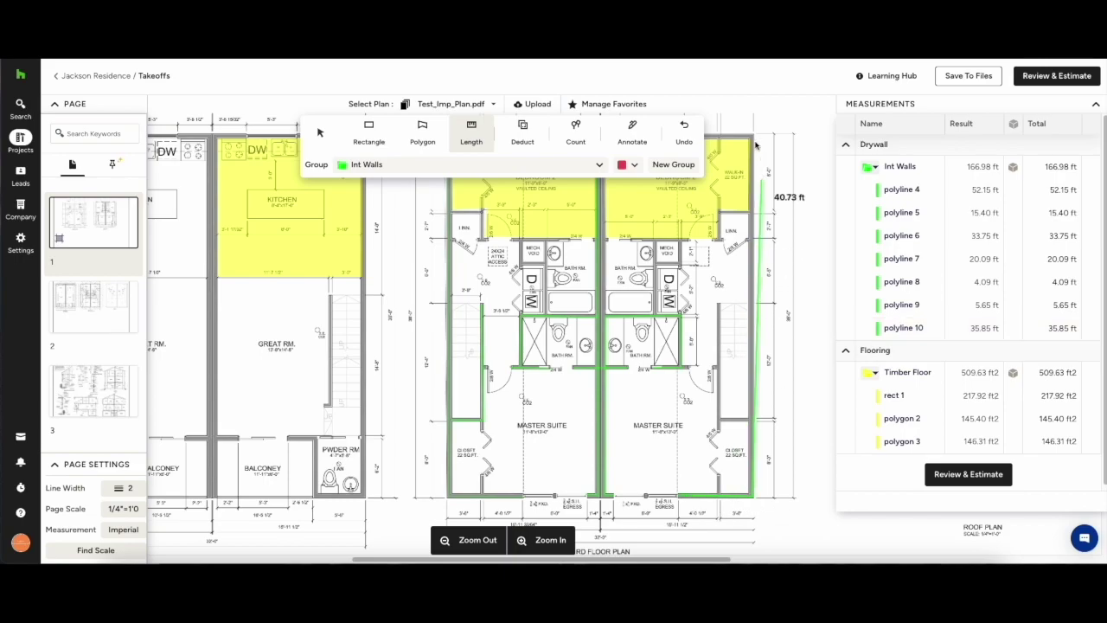
scroll(751, 173, up, 3)
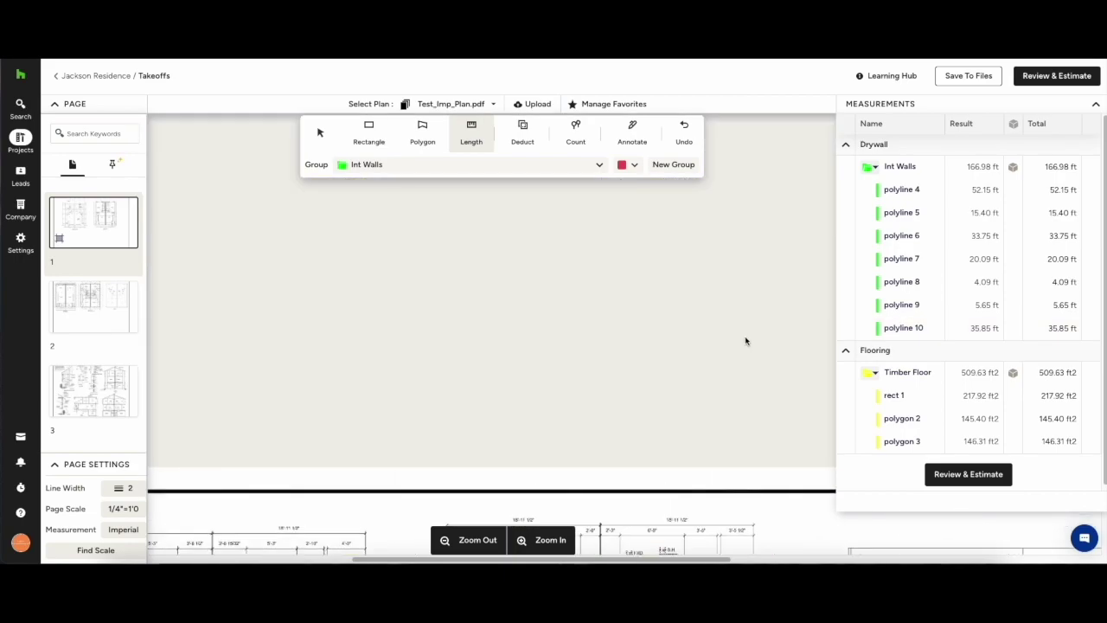
click(751, 292)
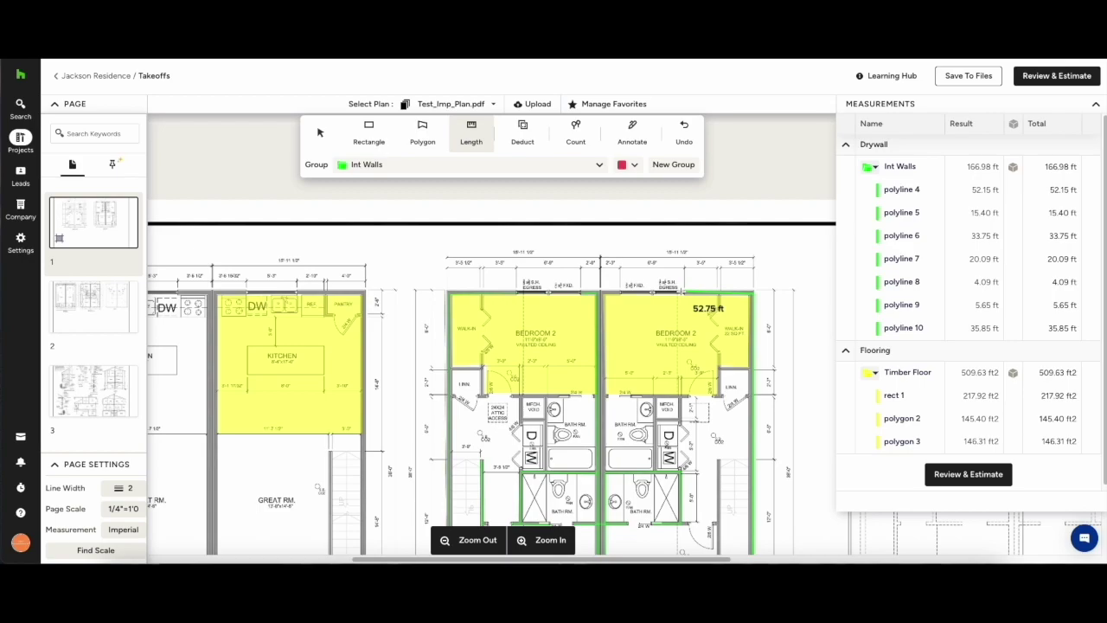
double_click(680, 292)
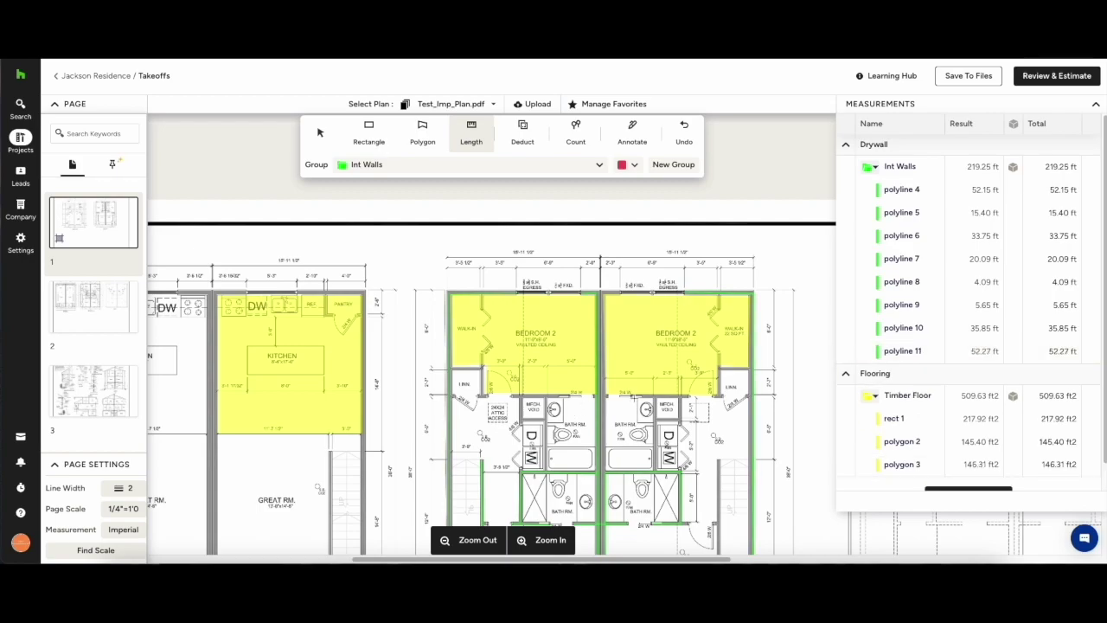
click(1015, 167)
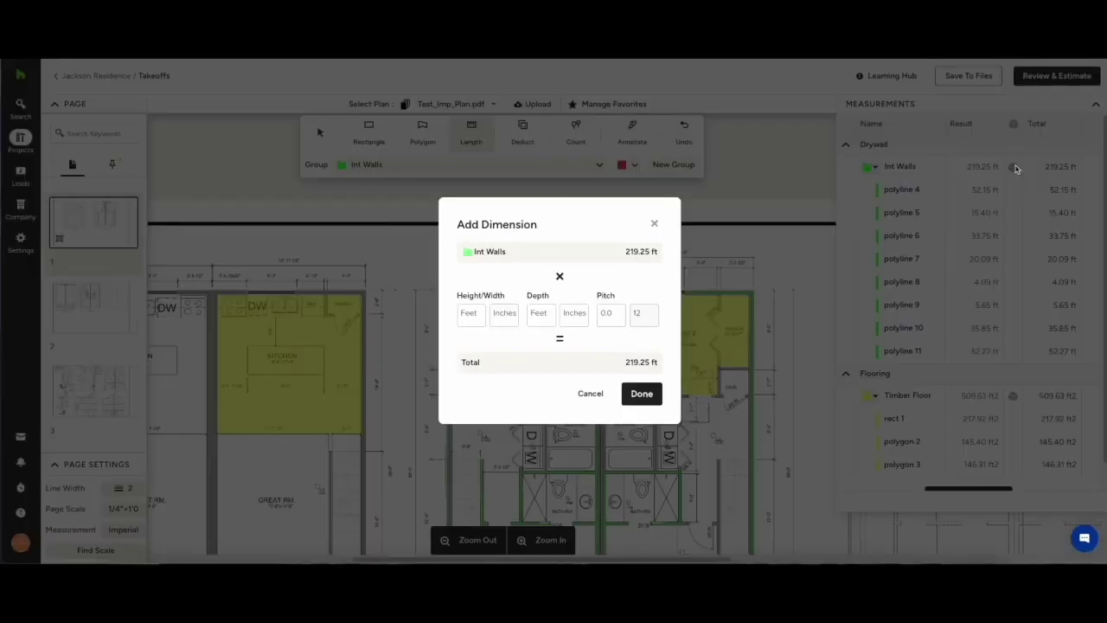
Set the Int Walls height to 9 ft, giving 2,082.91 ft2 of wall area.
click(468, 316)
text(9)
click(505, 316)
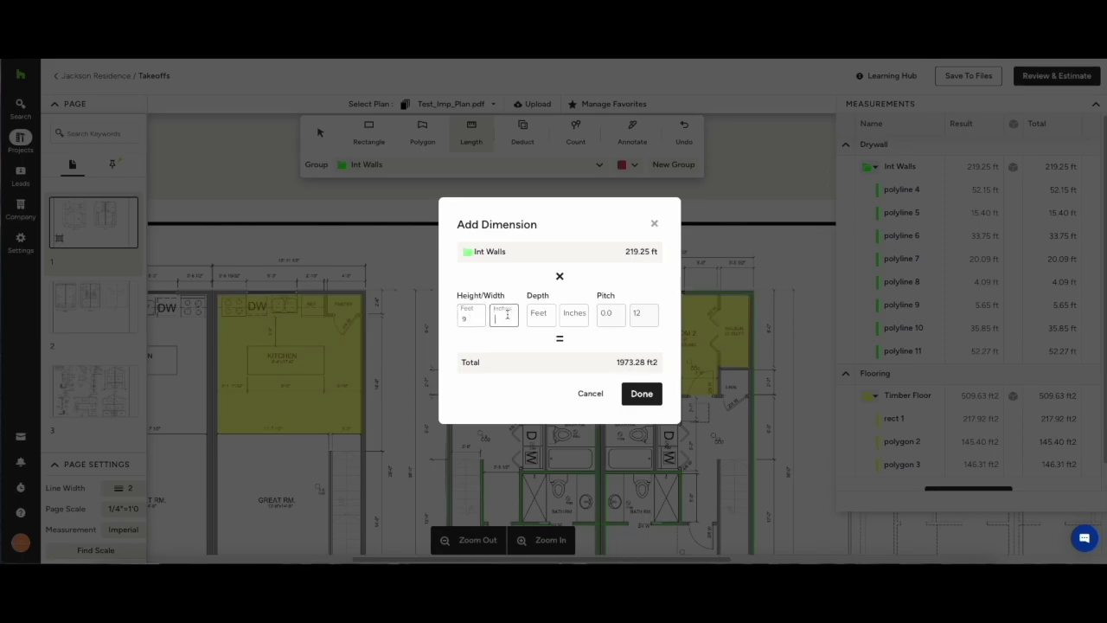
click(640, 394)
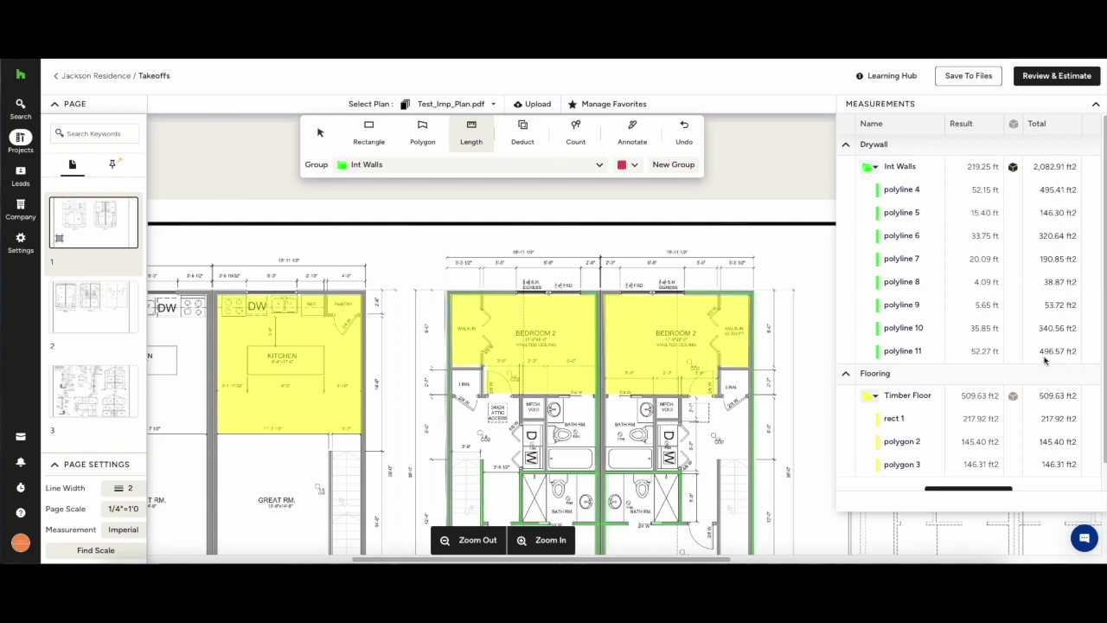
Collapse Int Walls and Timber Floor to show only their 2,082.91 and 509.63 ft2 totals.
click(876, 168)
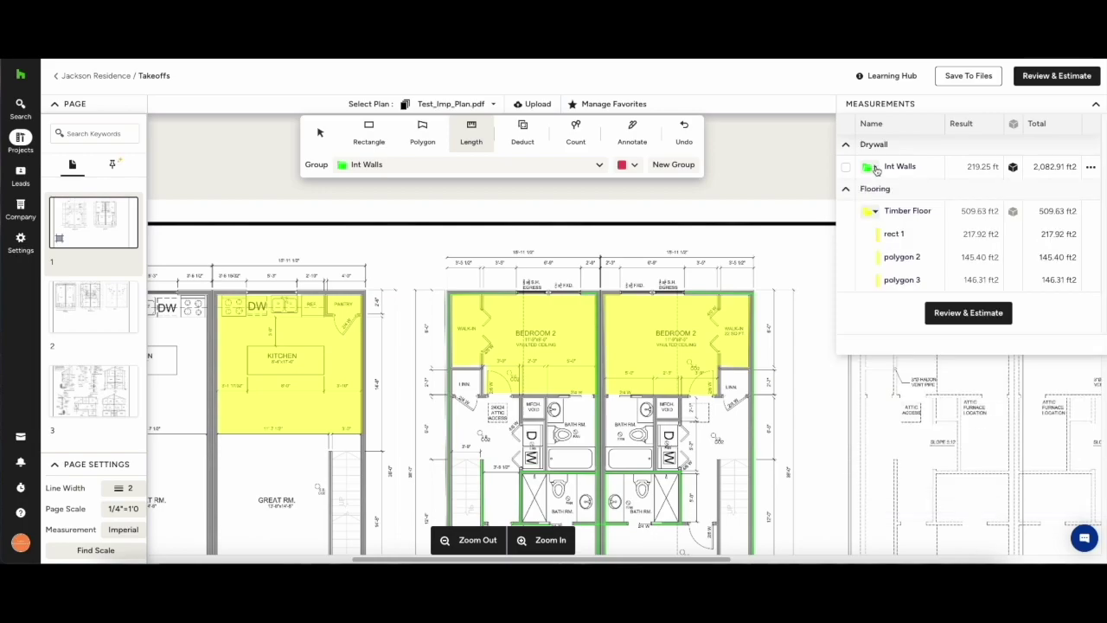
click(875, 211)
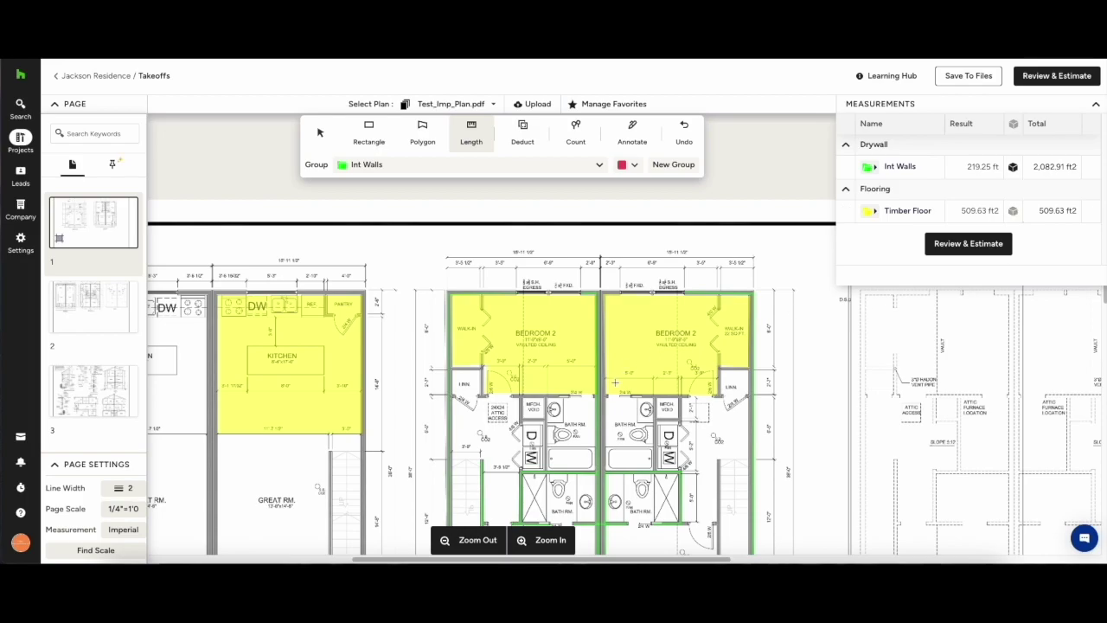
scroll(616, 383, down, 1)
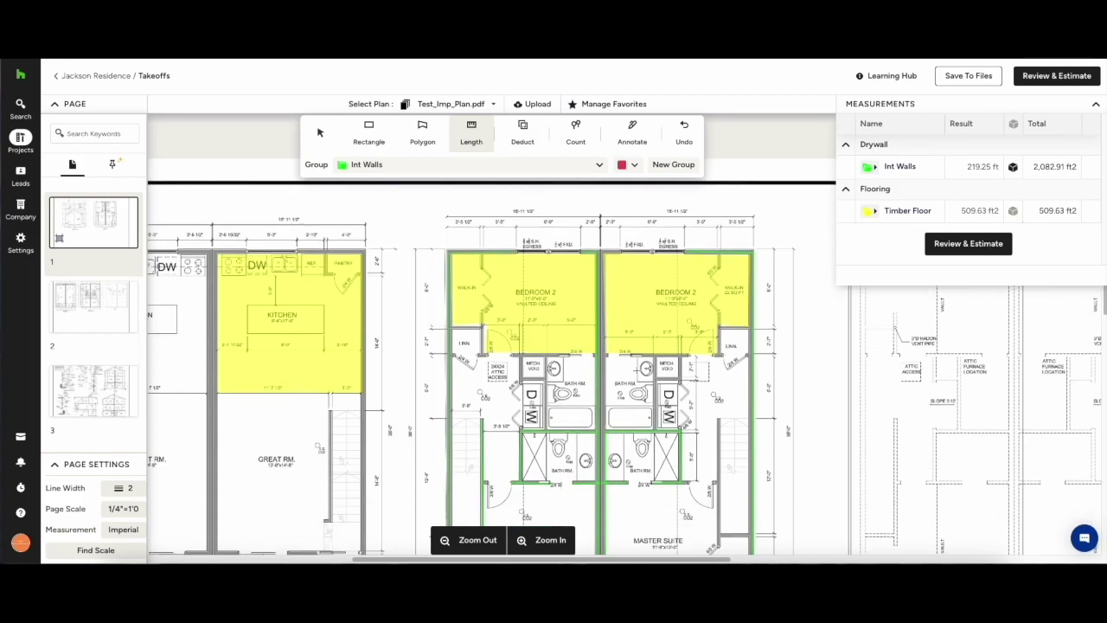
scroll(640, 368, down, 3)
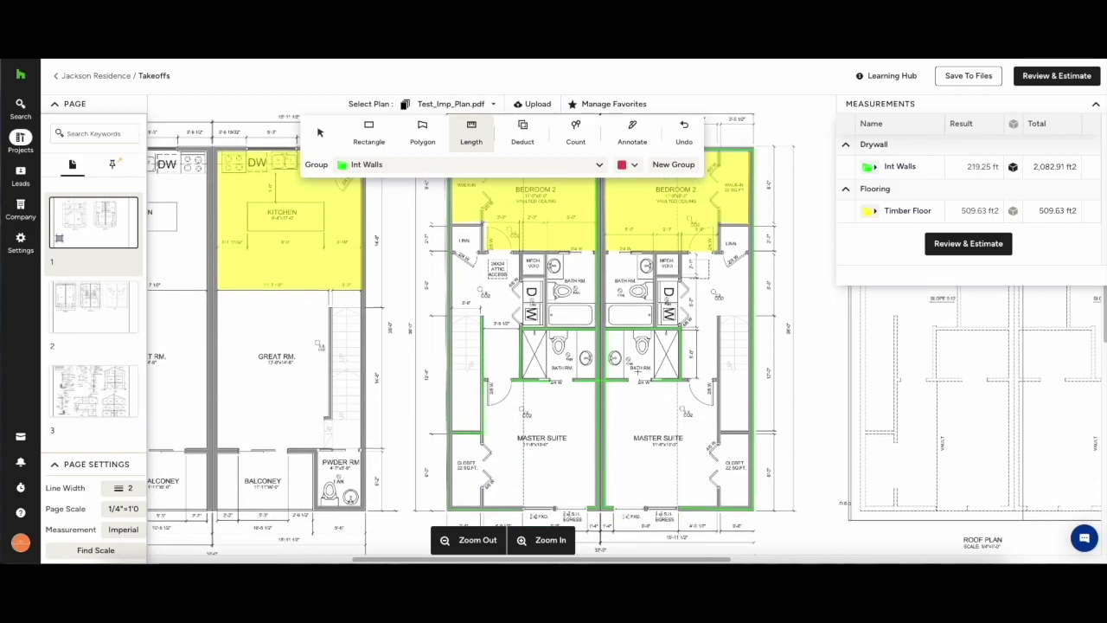
scroll(606, 374, up, 3)
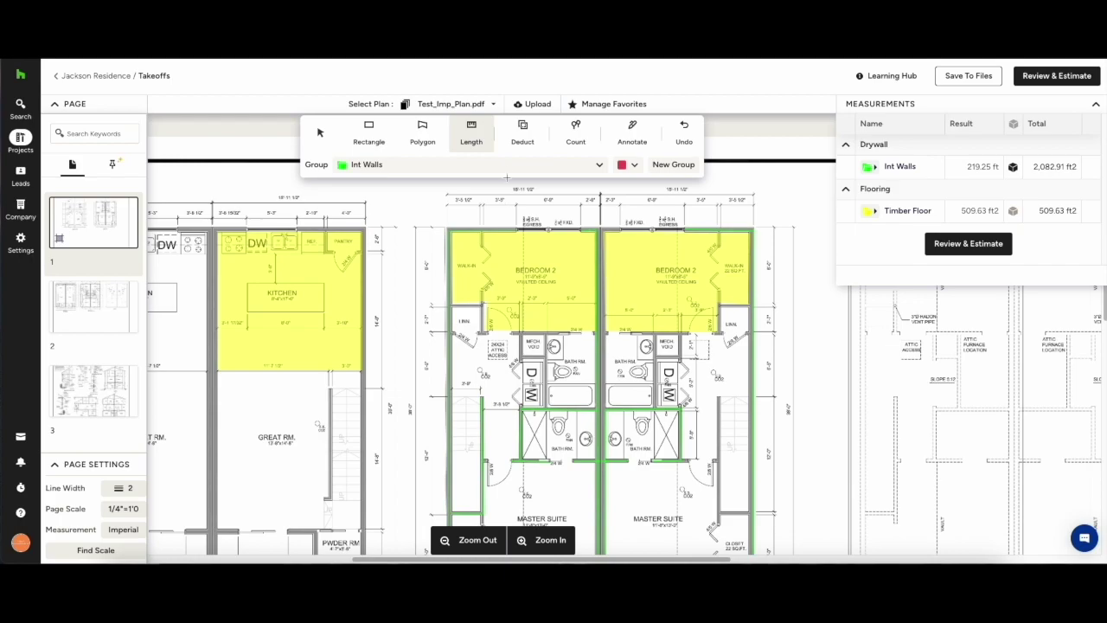
Create a red Toilet count group in a new Vanities category and mark the first toilet.
click(575, 131)
click(672, 164)
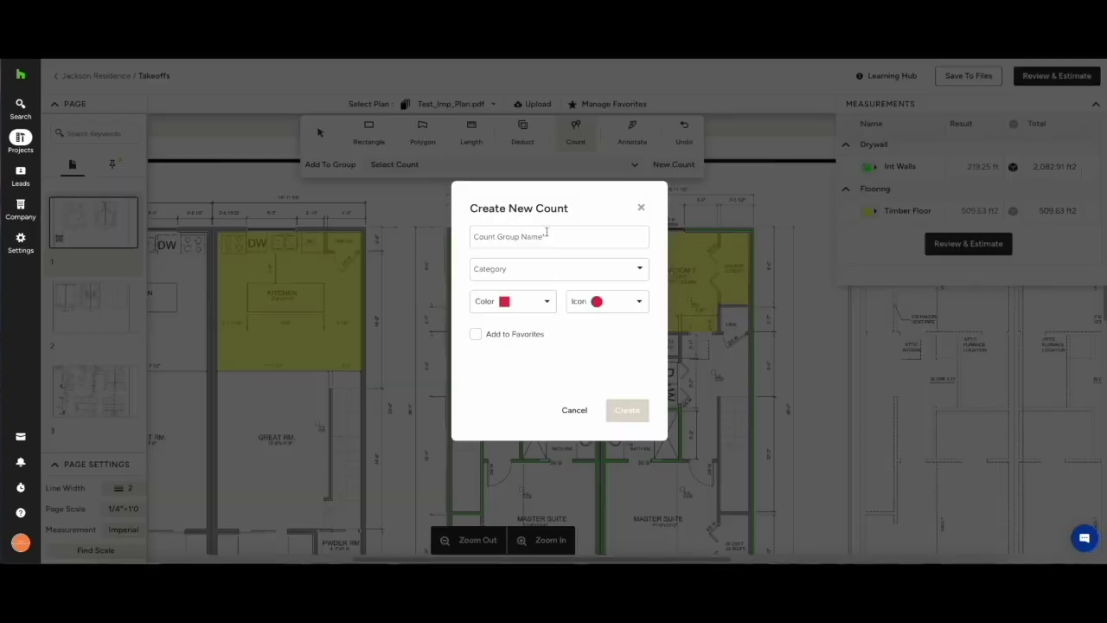
click(546, 236)
text(Toilet)
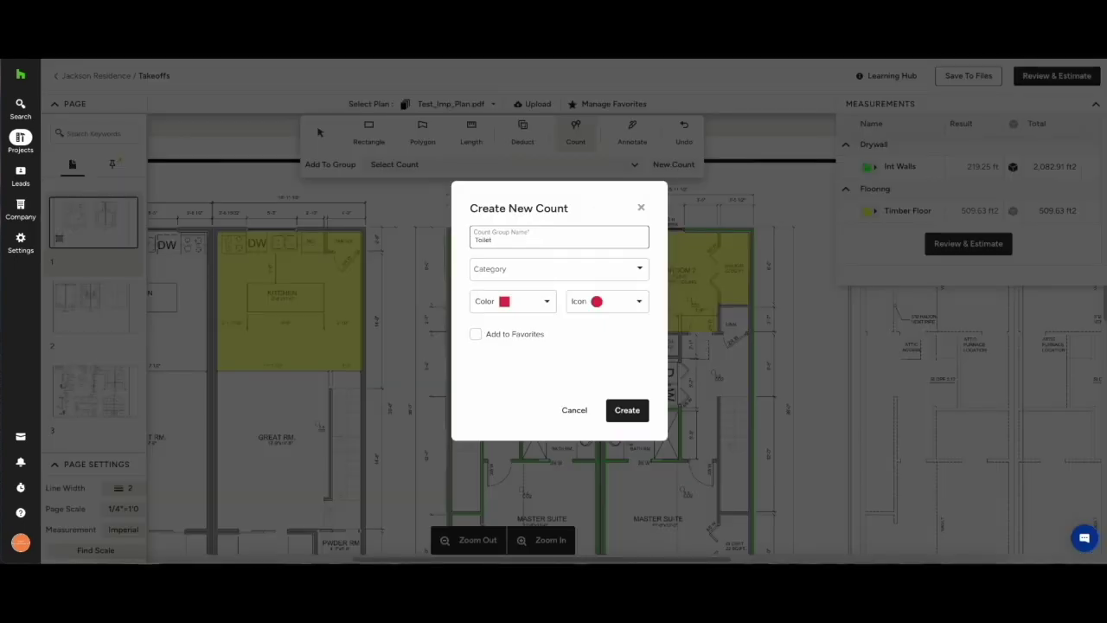
click(524, 269)
text(Vantities)
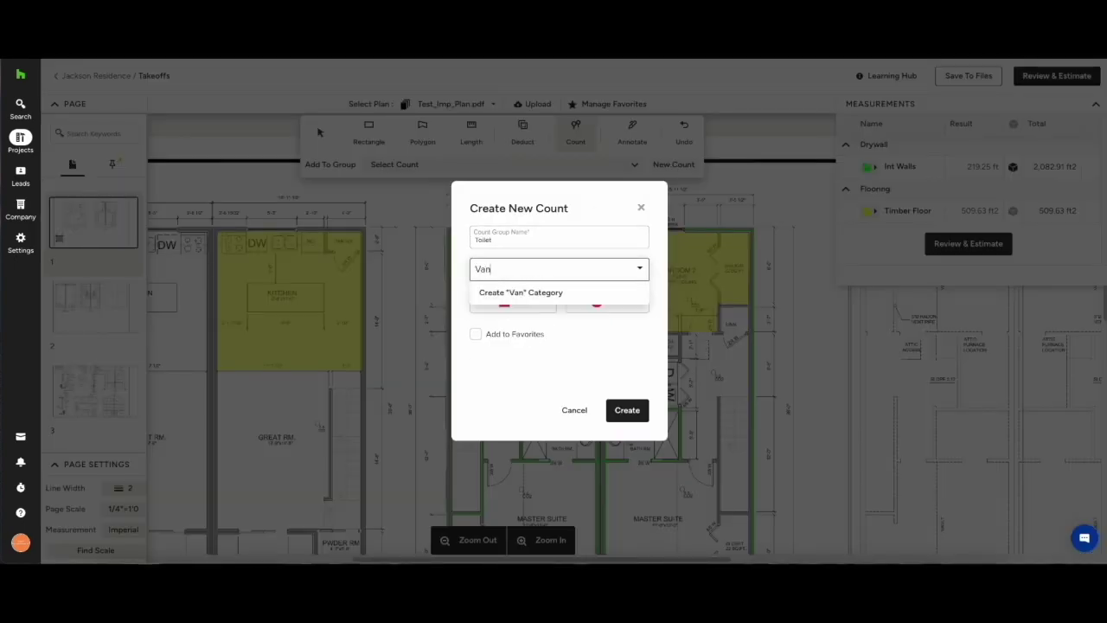
right_click(502, 269)
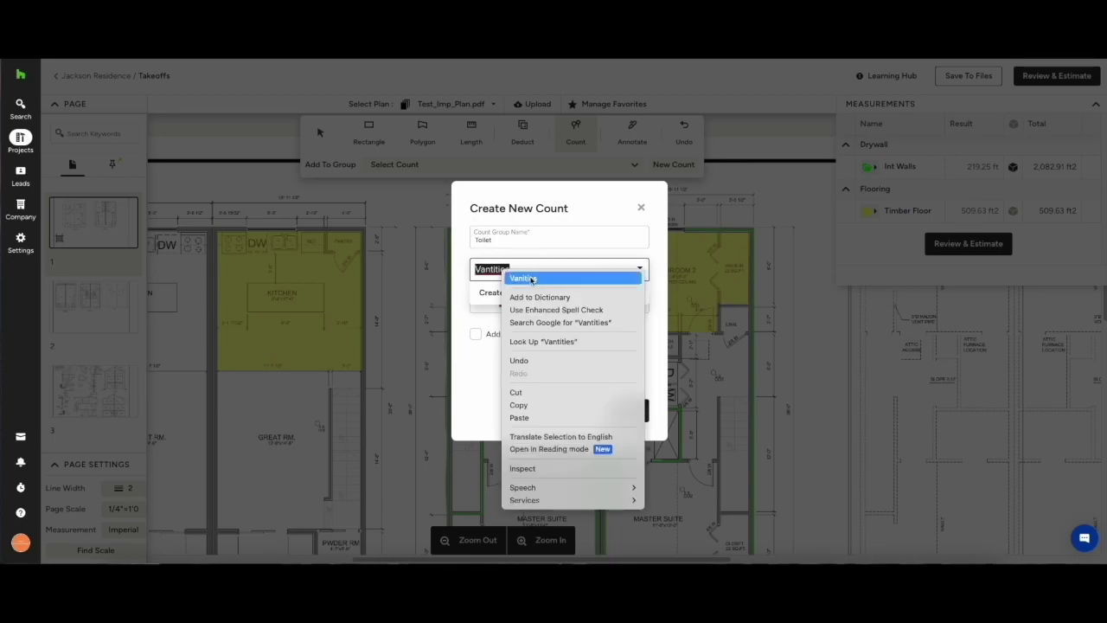
click(519, 278)
click(527, 292)
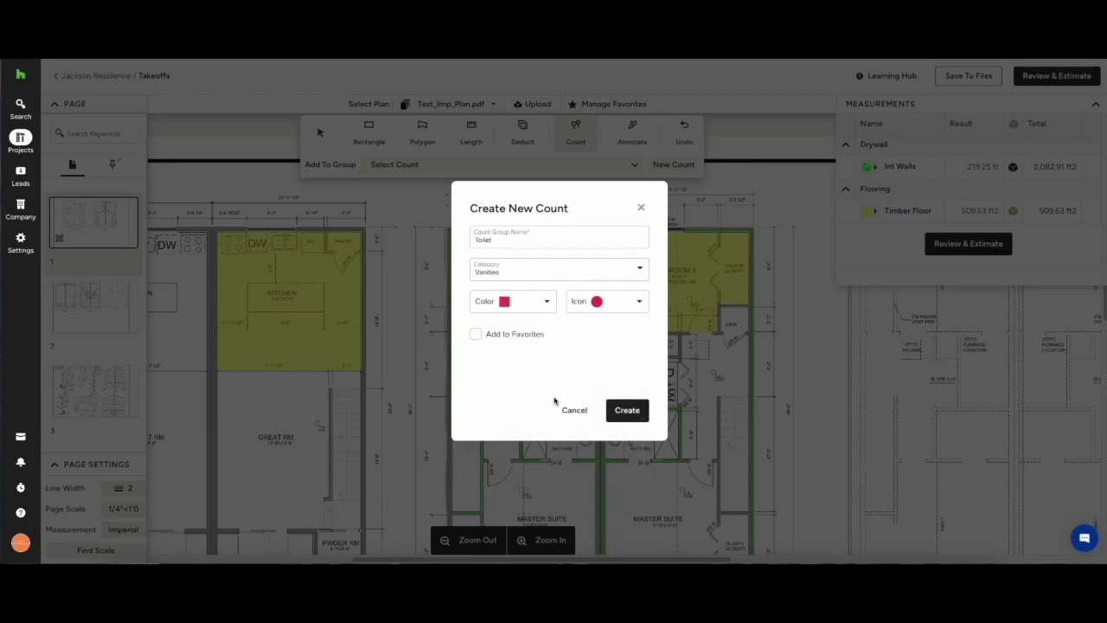
click(629, 411)
click(639, 372)
Mark the remaining bathroom and both powder-room toilets, bringing the Toilet count to 6.
click(561, 372)
click(560, 424)
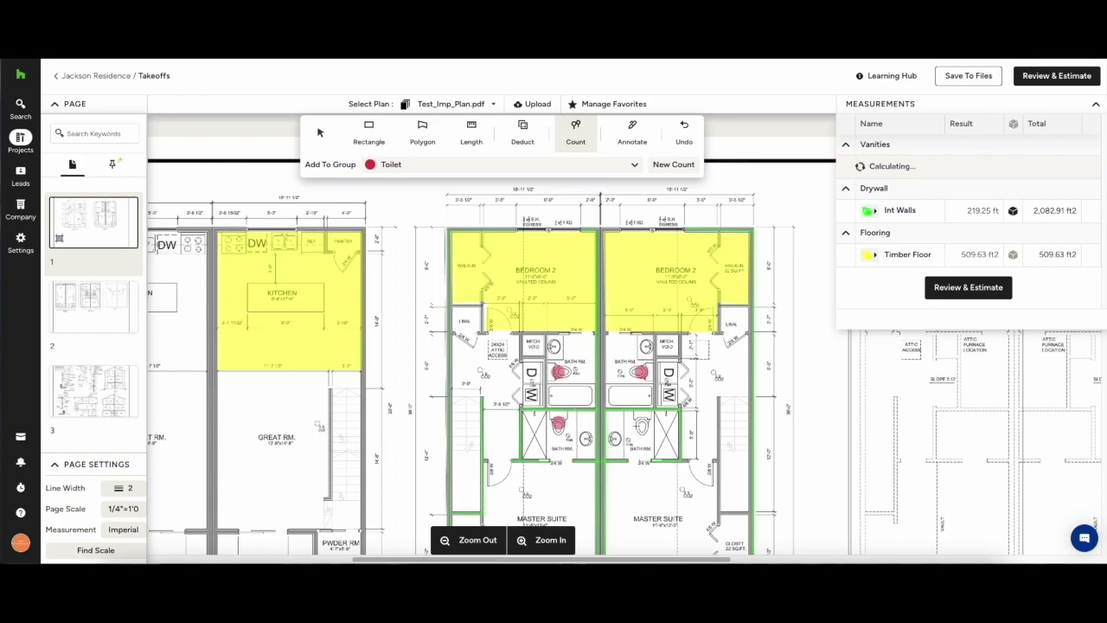
click(639, 426)
scroll(561, 409, left, 3)
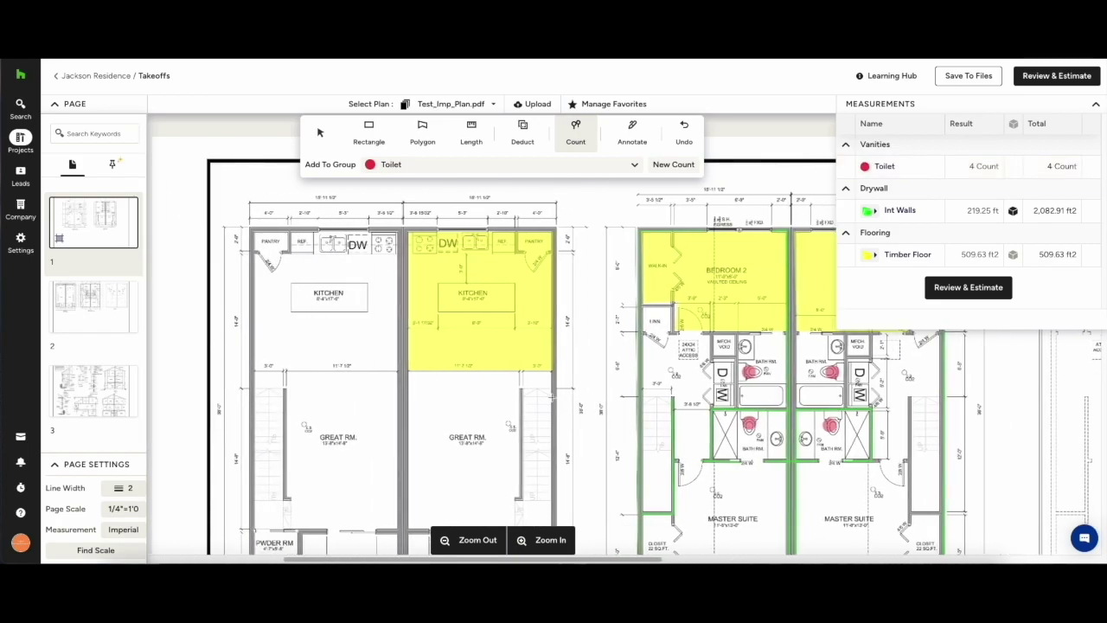
scroll(554, 406, down, 3)
click(525, 473)
click(283, 475)
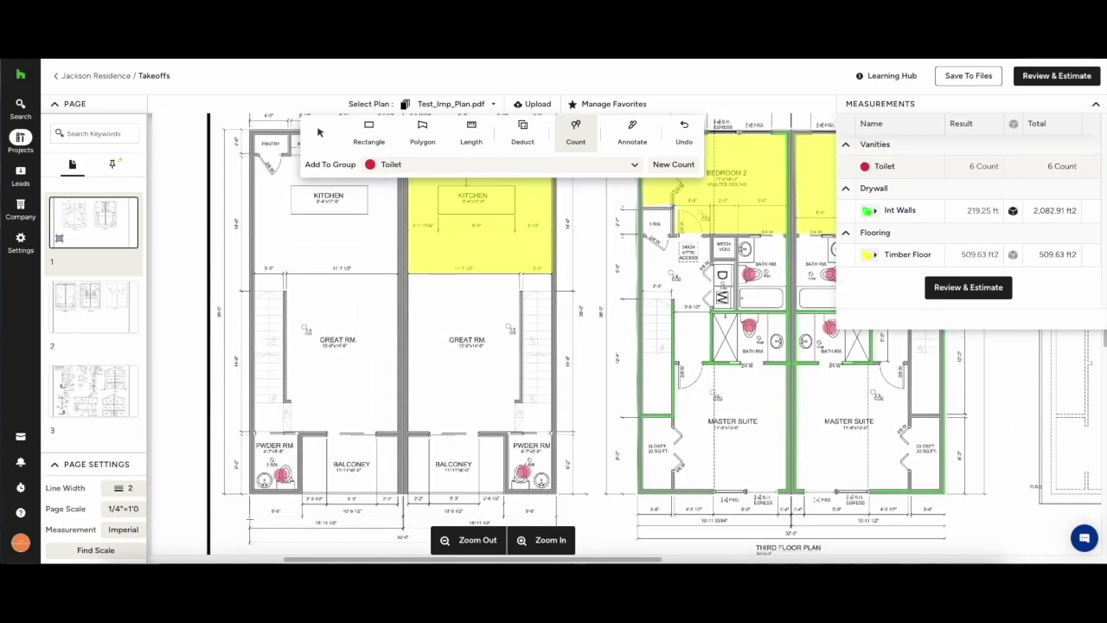
scroll(554, 337, right, 3)
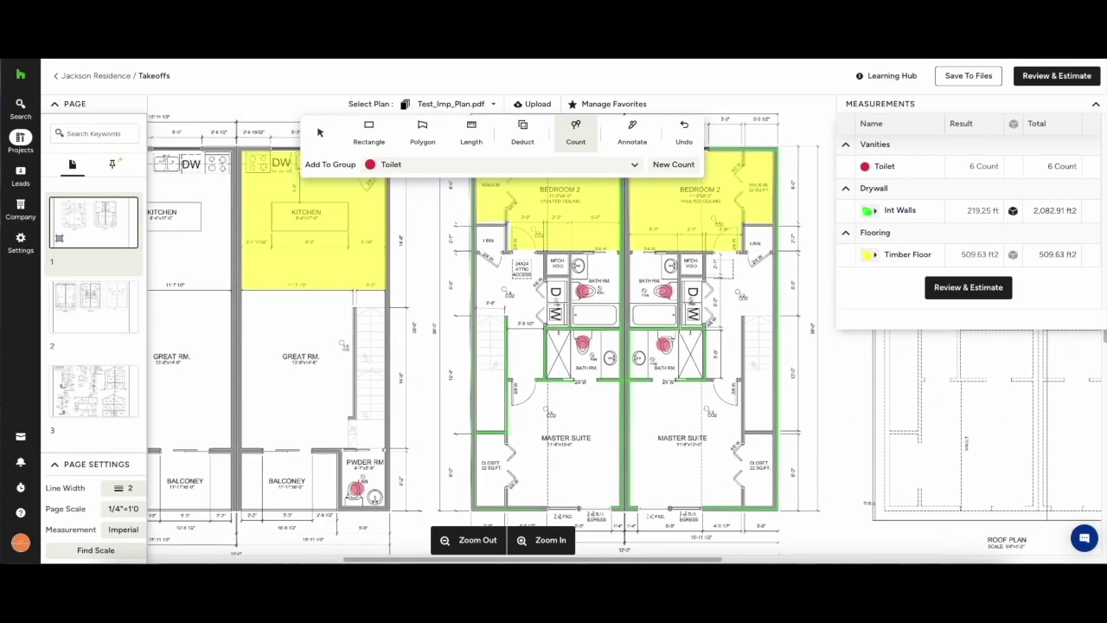
scroll(554, 337, up, 4)
click(632, 131)
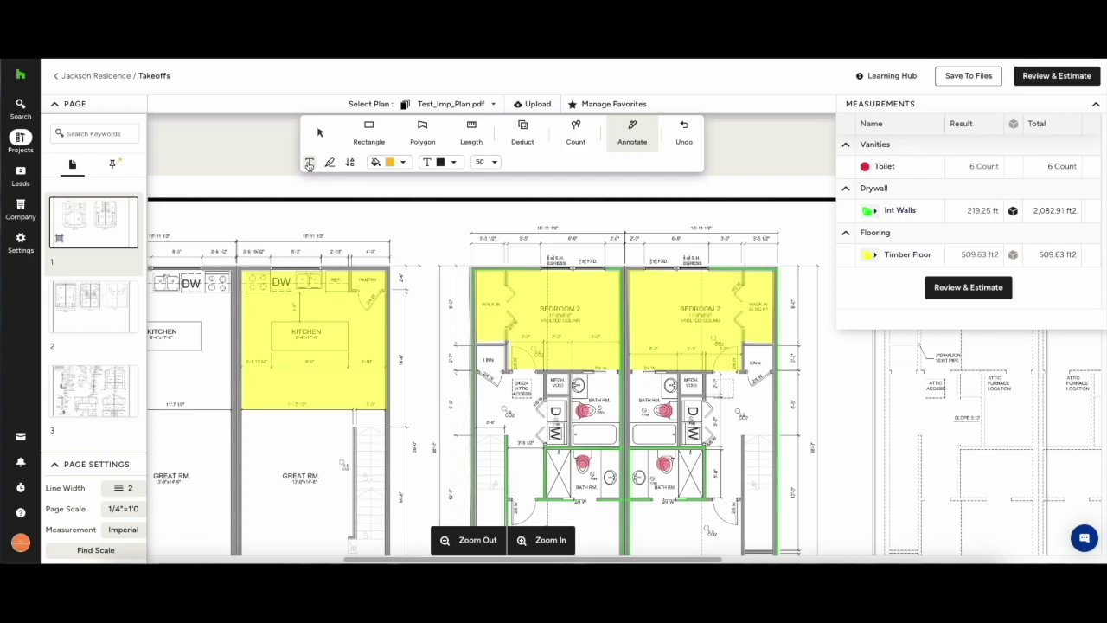
Place the note 'Confirm with Client for this material' on the plan at text size 90.
scroll(333, 453, down, 3)
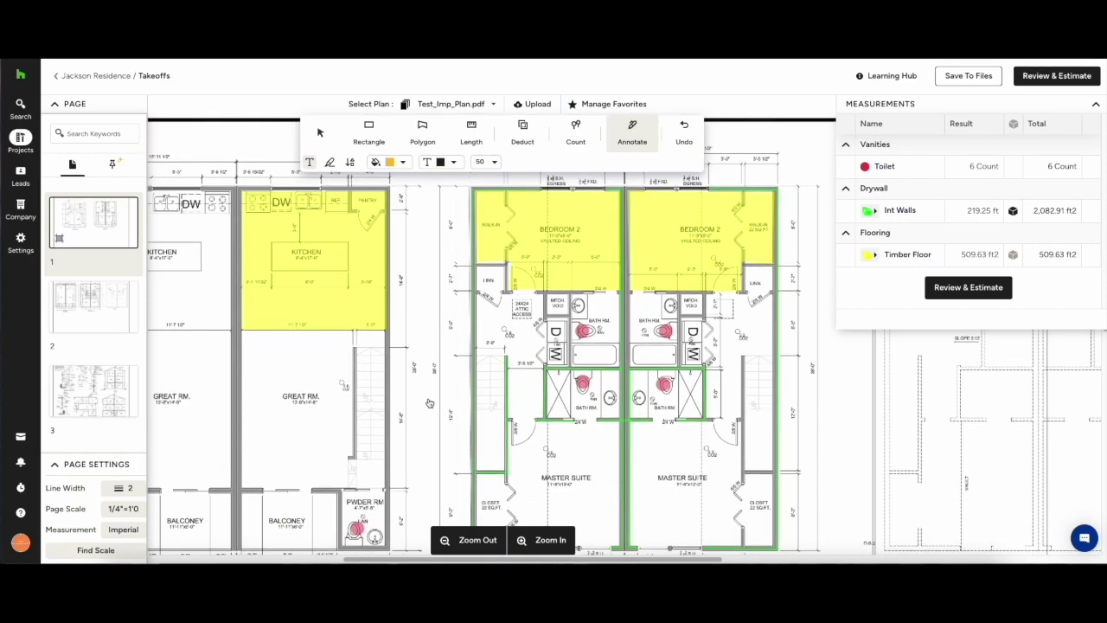
click(401, 396)
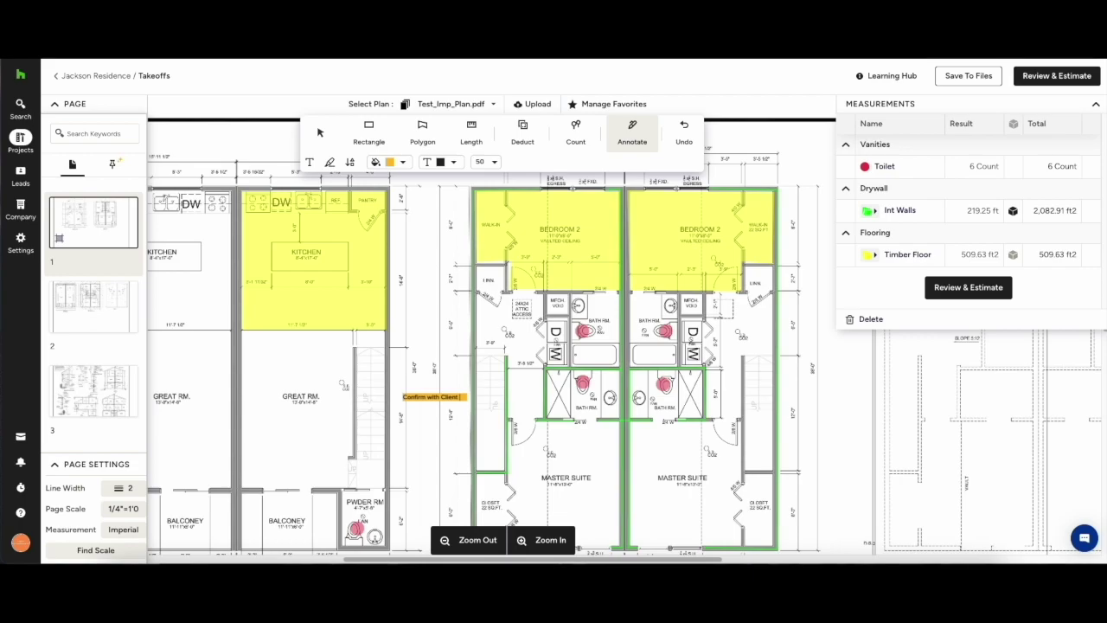
text(Est)
click(495, 162)
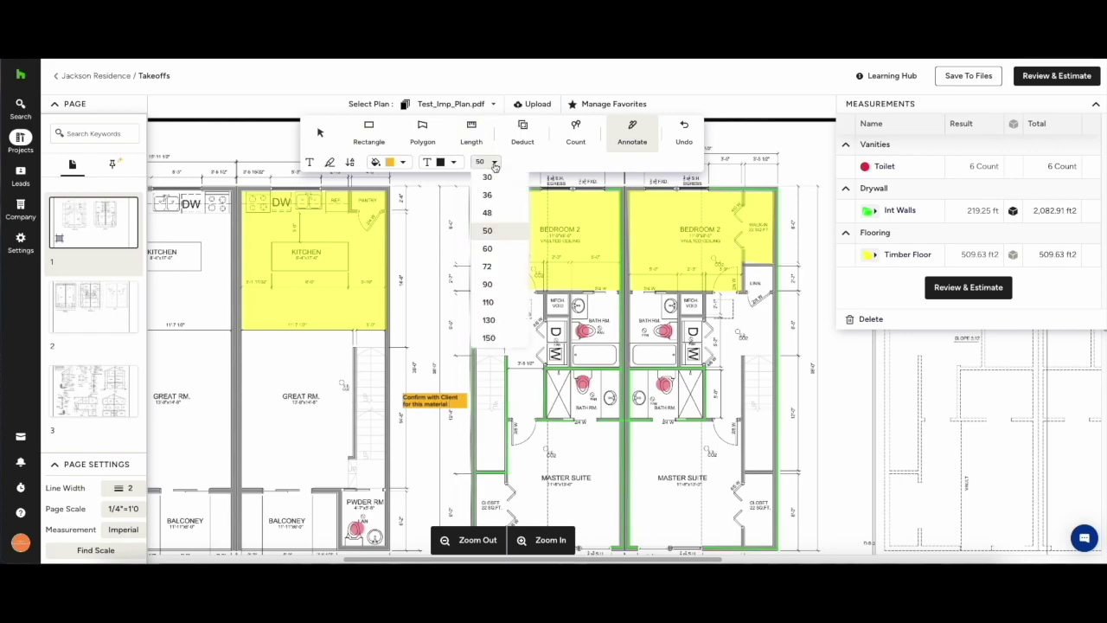
click(499, 289)
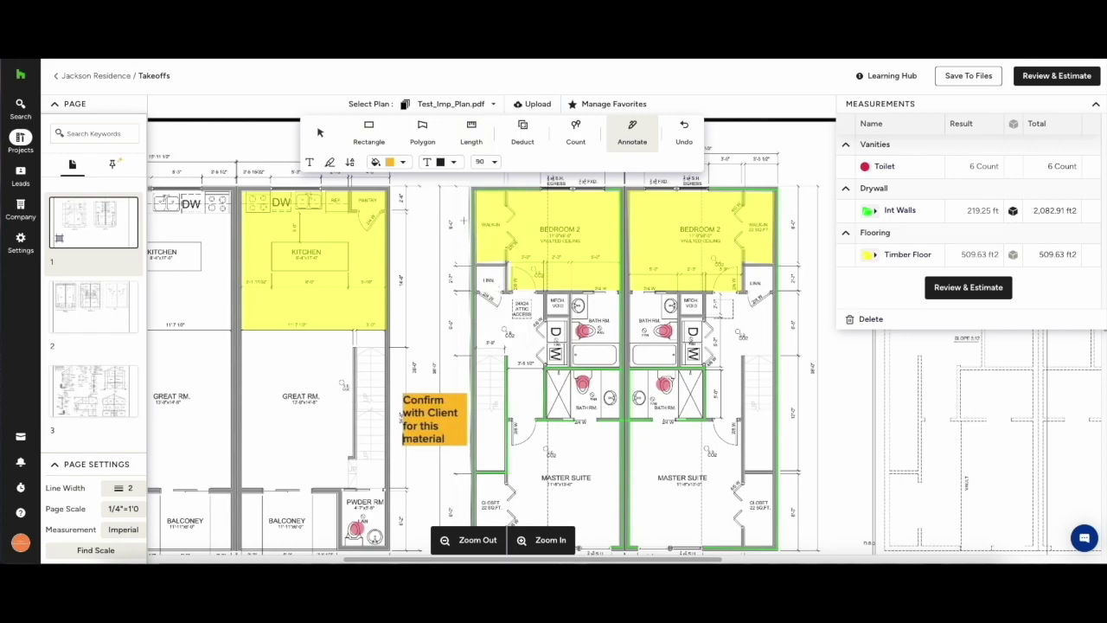
Draw an arrow from the note toward Bedroom 2 and add a green cloud.
click(351, 163)
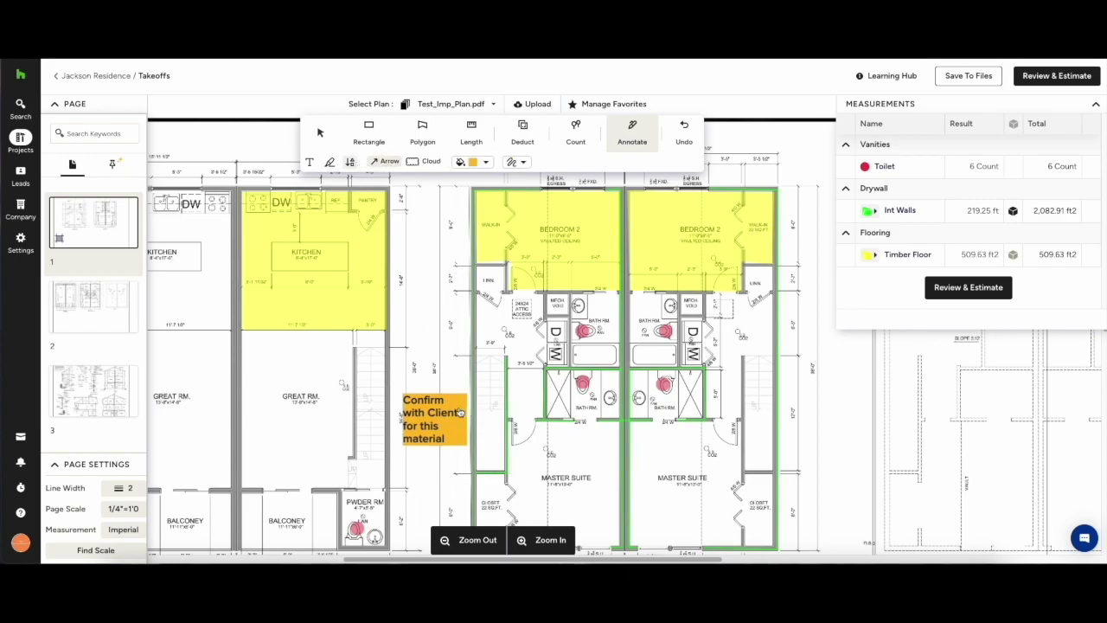
drag(467, 395, 498, 273)
click(423, 164)
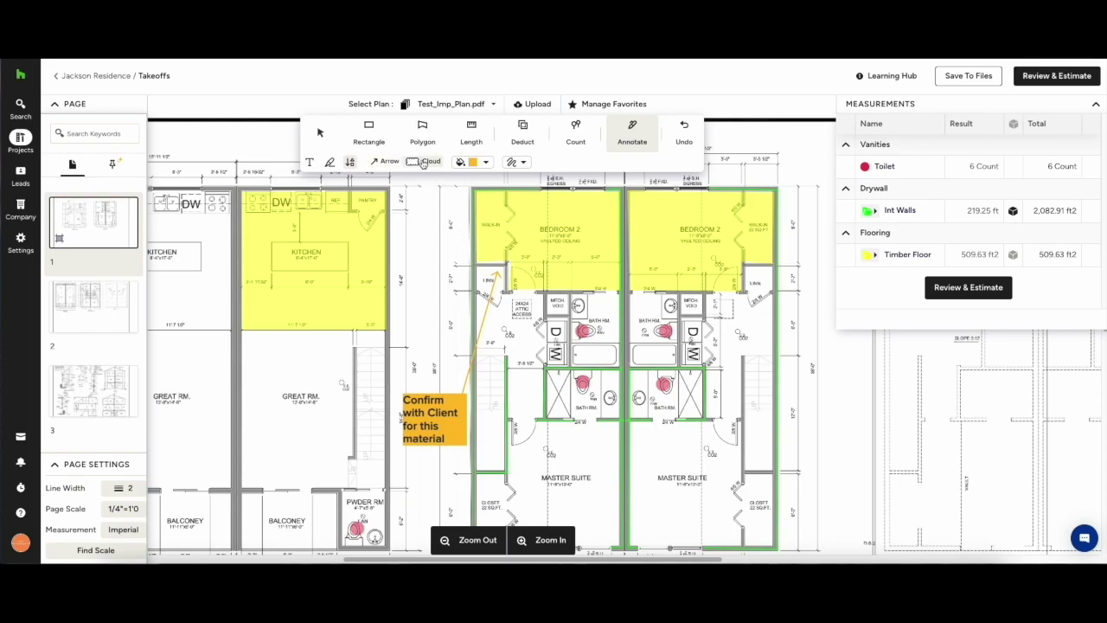
click(486, 163)
click(492, 180)
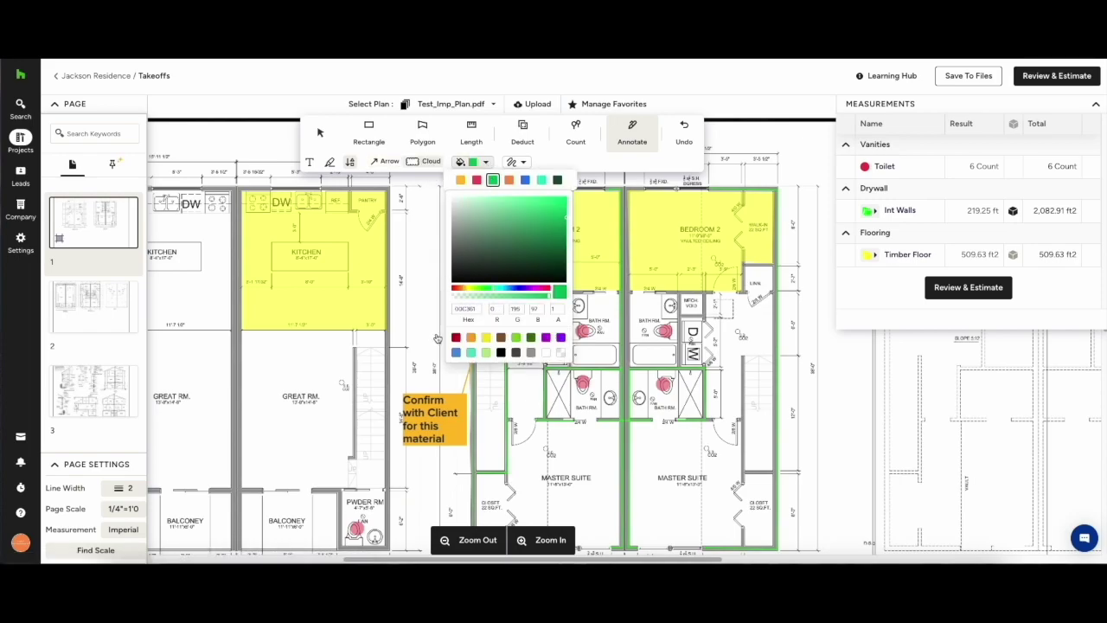
key(Escape)
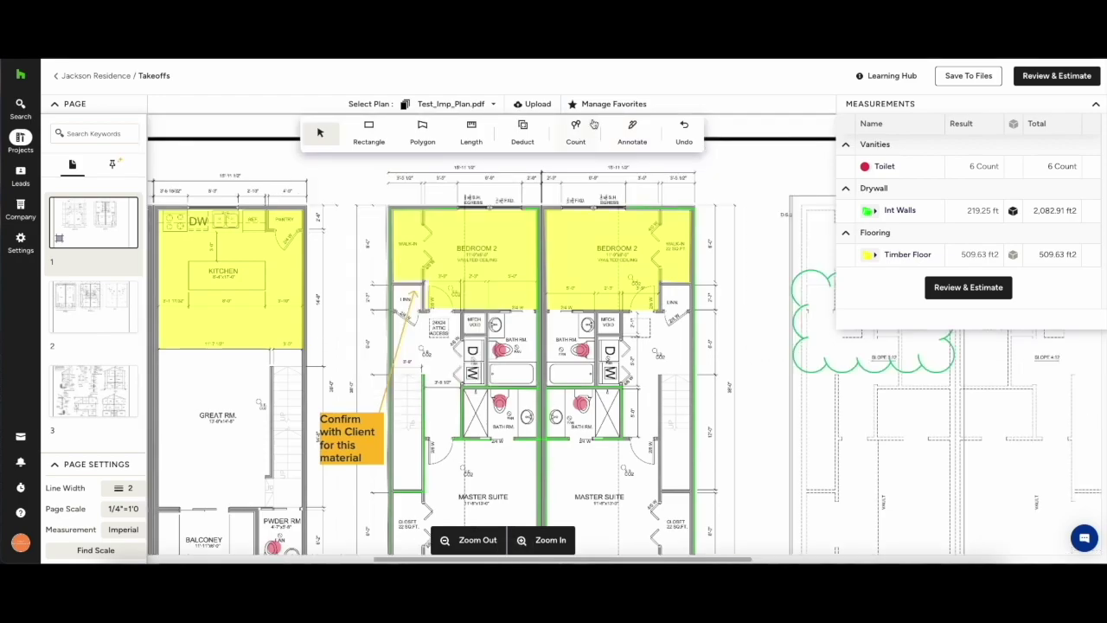
click(606, 105)
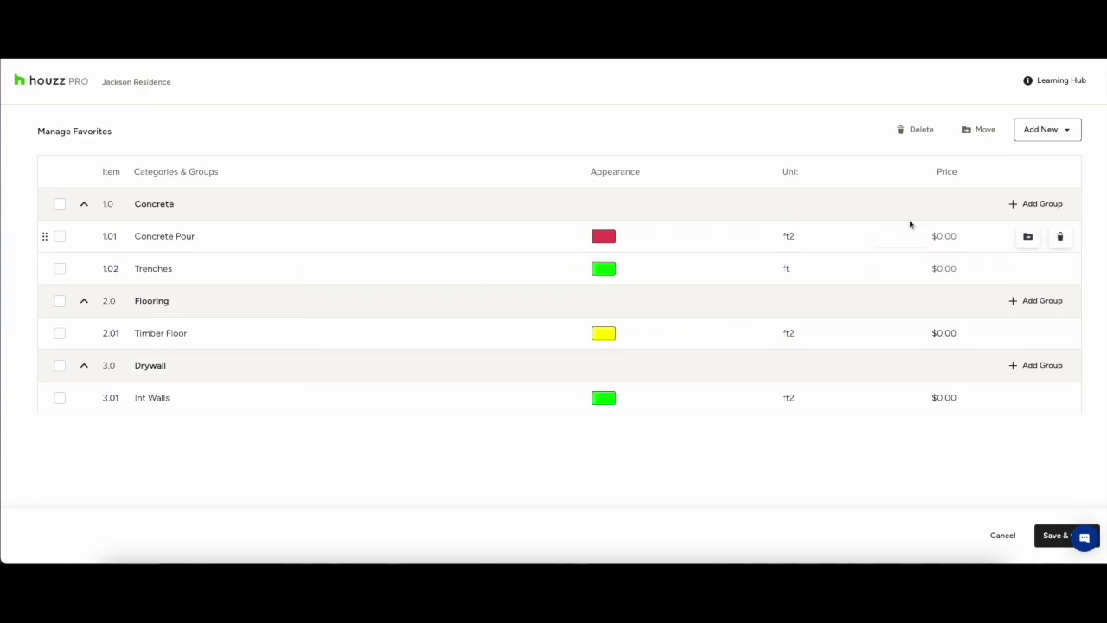
Update favourite prices: Concrete Pour 120, Trenches 13, Timber Floor, and Int Walls $0.80.
click(954, 236)
text(120)
click(955, 268)
text(130)
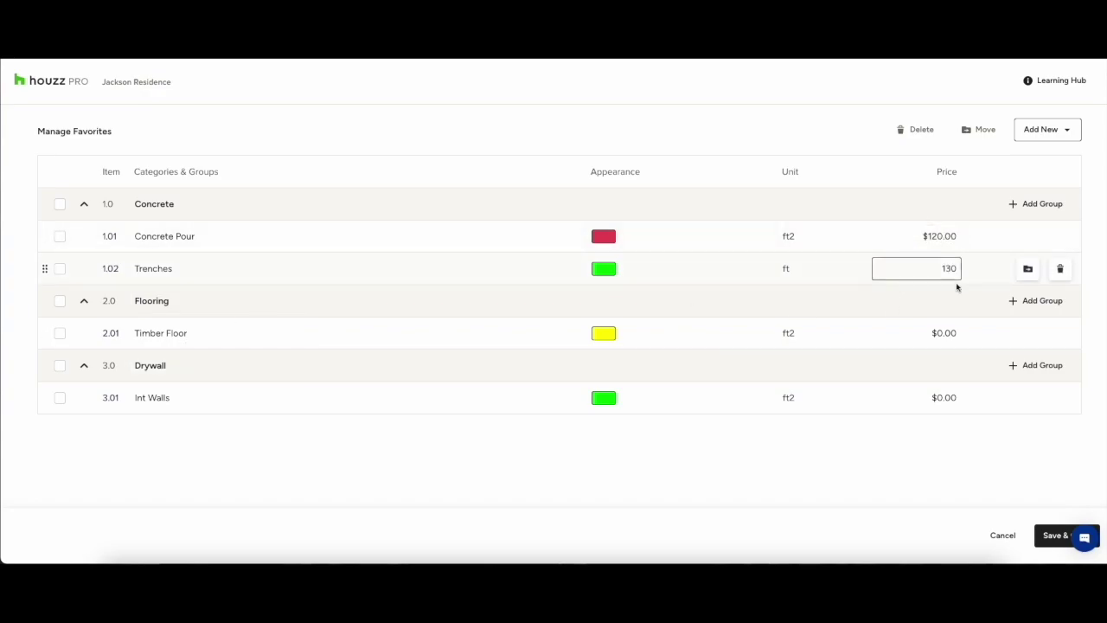
click(952, 333)
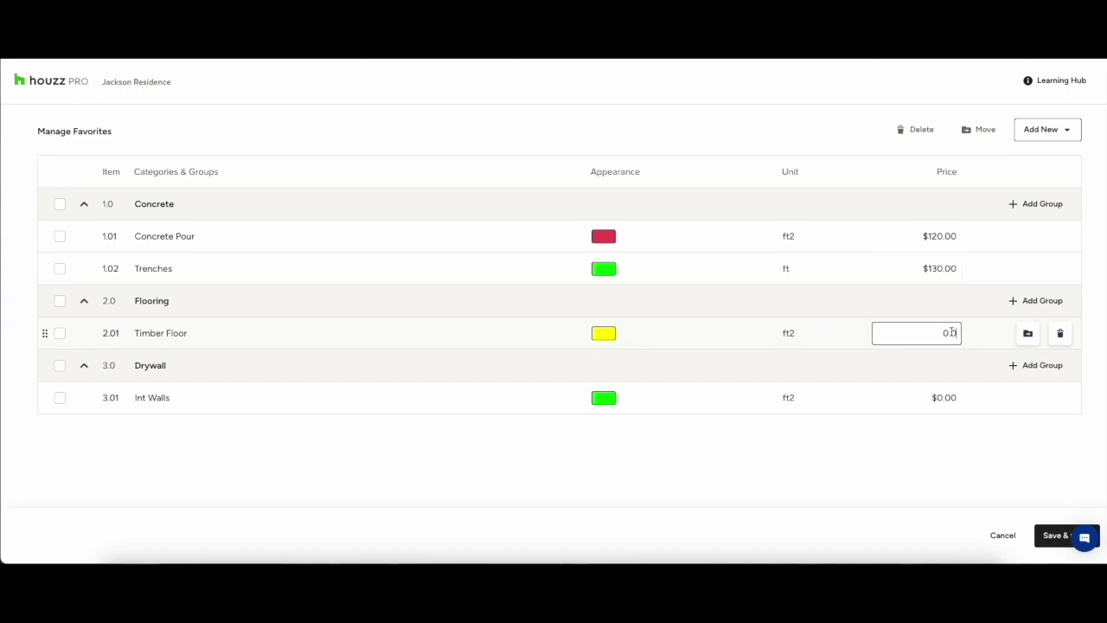
text(.00)
key(BackSpace)
key(BackSpace)
key(BackSpace)
key(BackSpace)
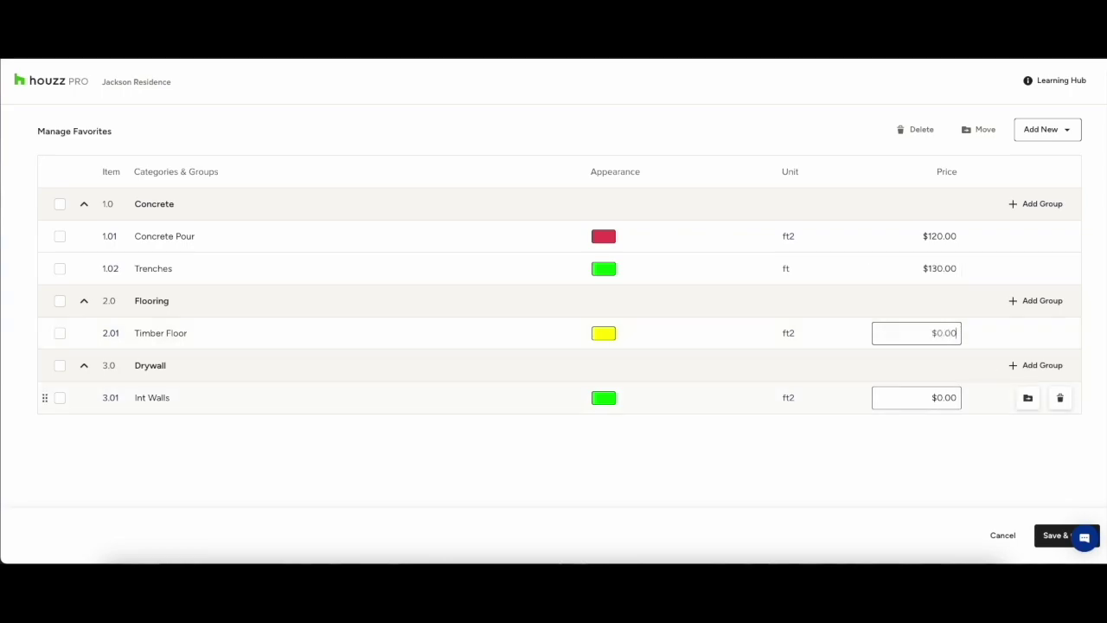
text(2)
click(920, 398)
double_click(948, 397)
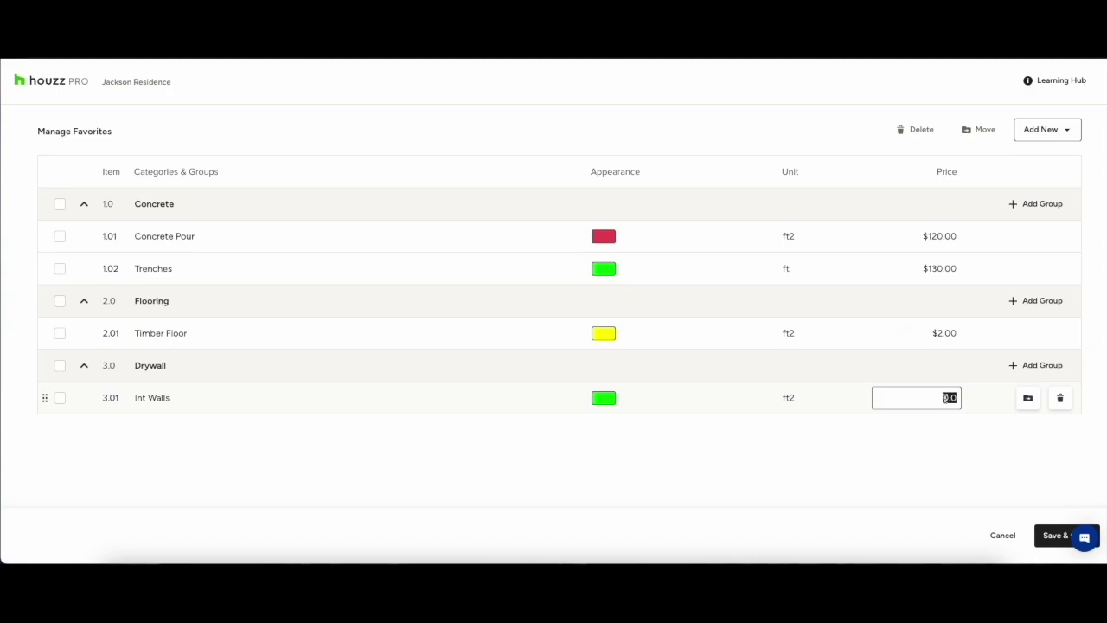
text(.8)
click(929, 470)
Add a Carpentry category with a cyan Framing group at $1.65 per ft2, and save.
click(1071, 130)
click(1045, 160)
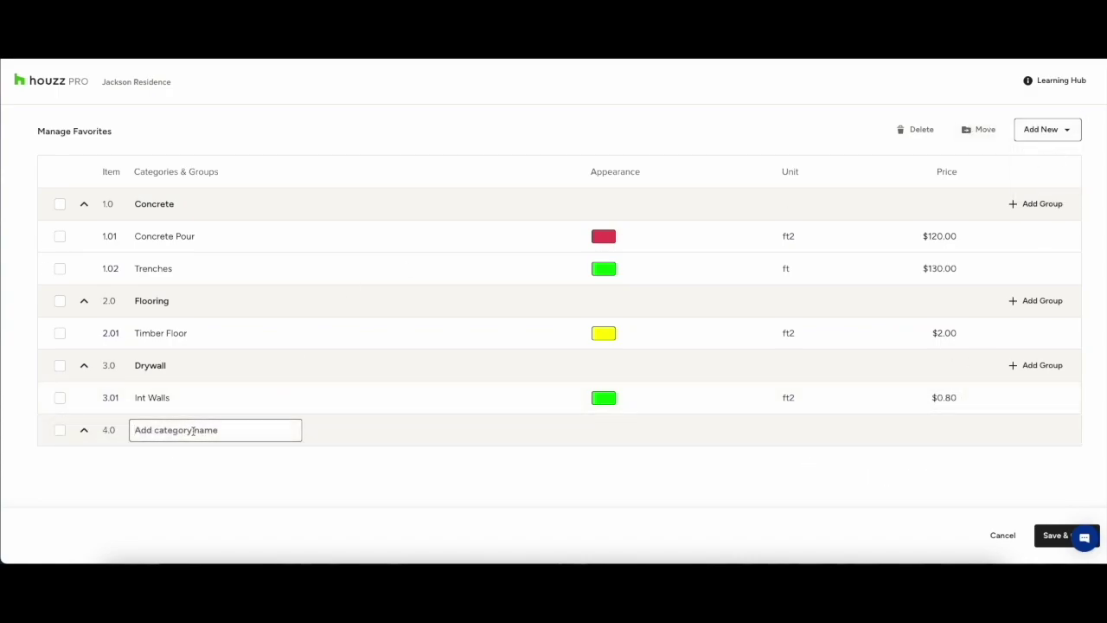
text(Carpentry)
click(169, 408)
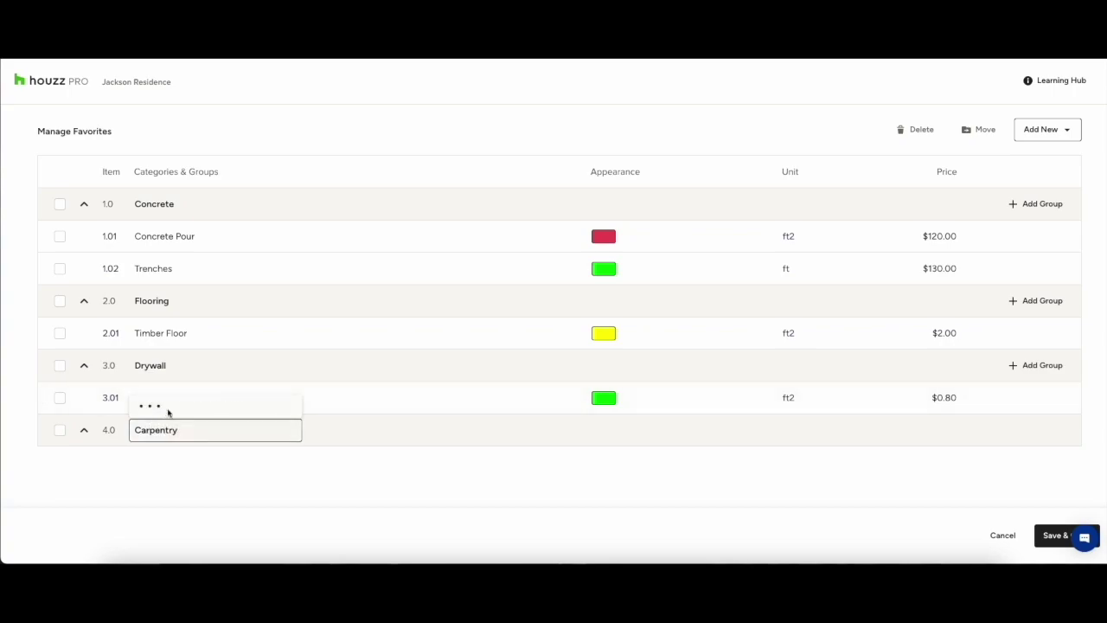
text(F)
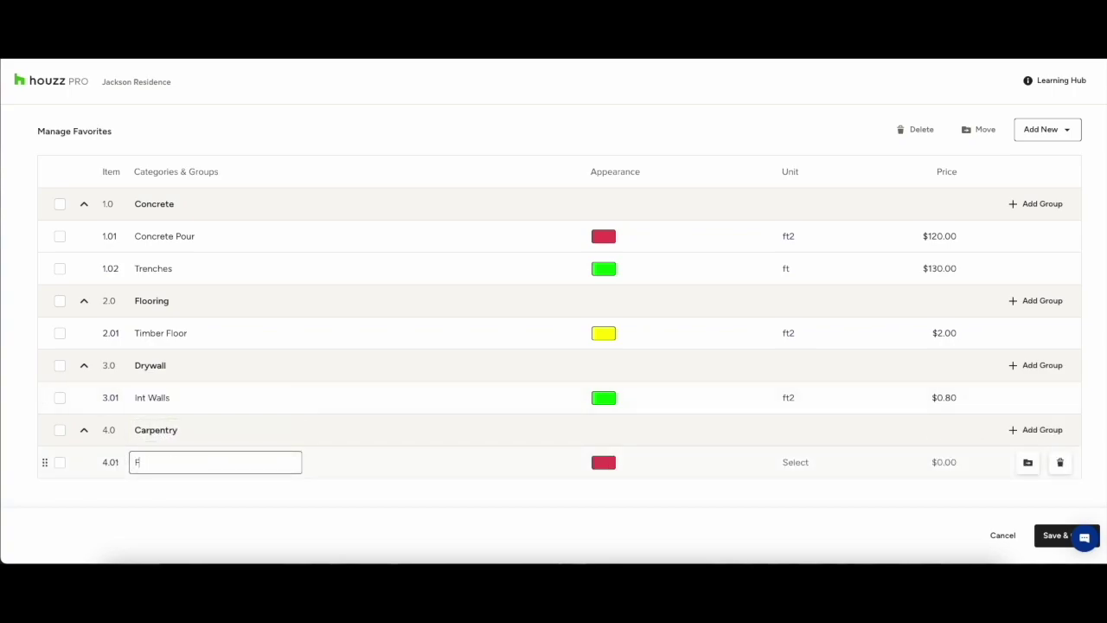
text(raming)
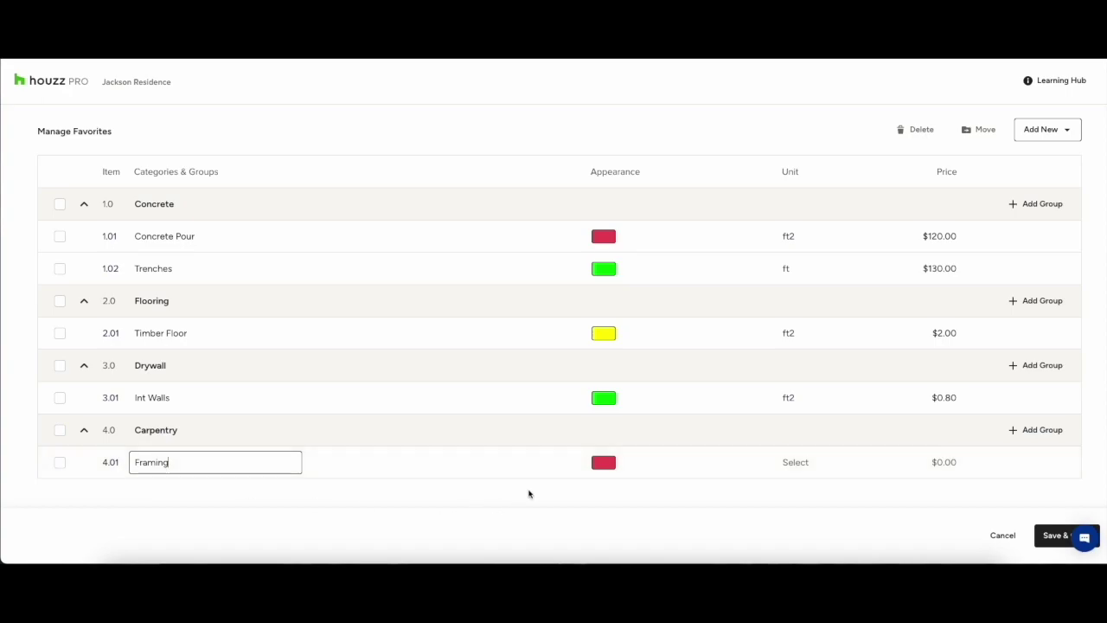
click(603, 462)
click(602, 519)
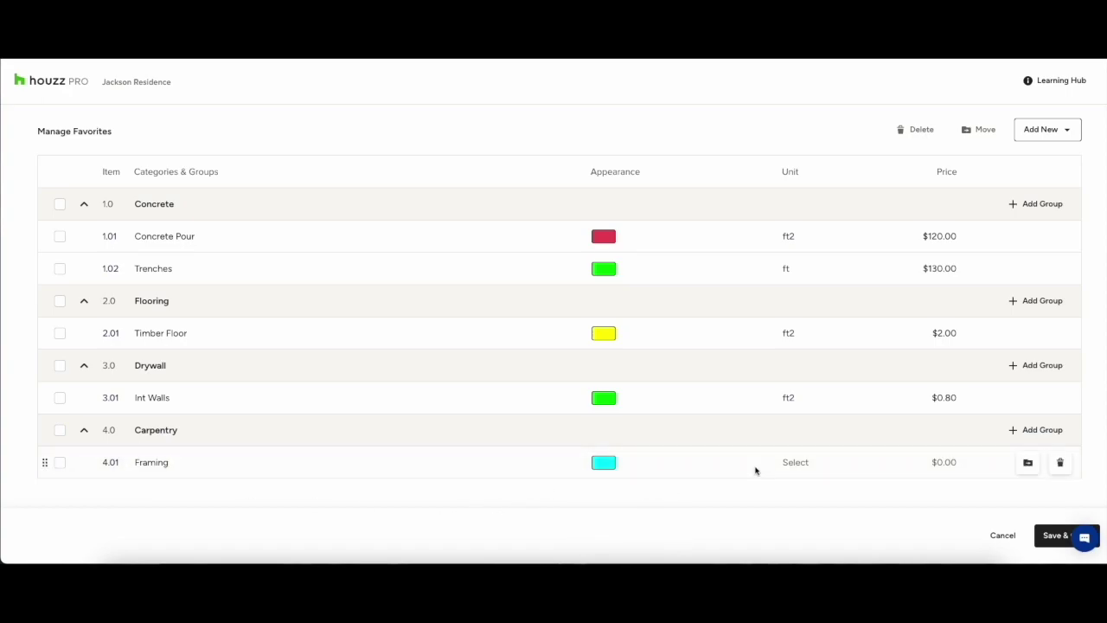
click(795, 462)
click(797, 409)
click(934, 464)
text(1.65)
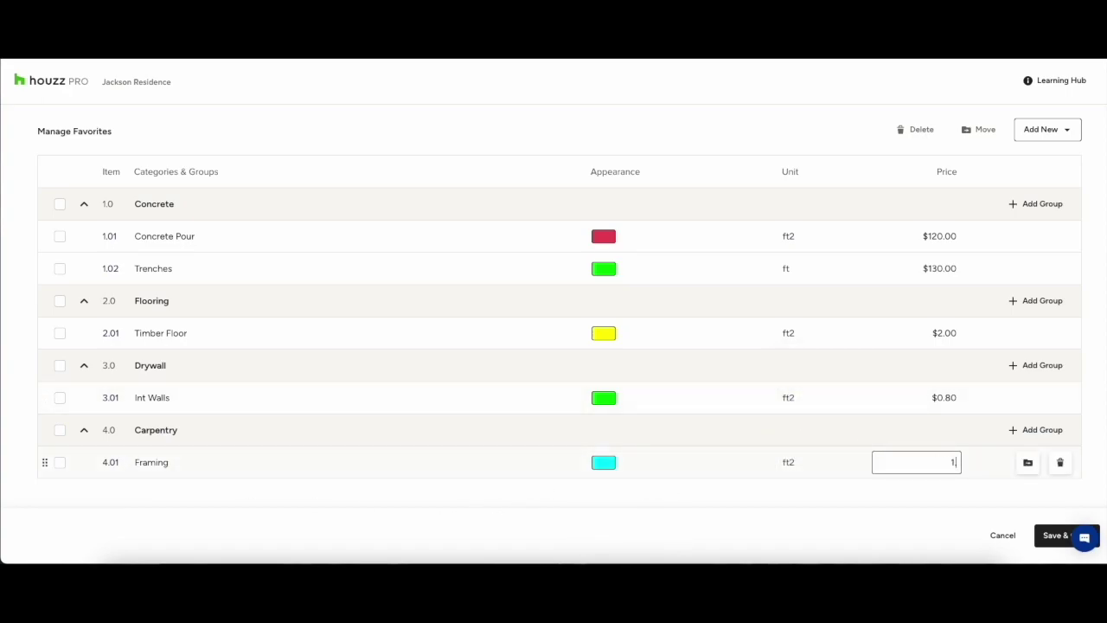
click(1049, 537)
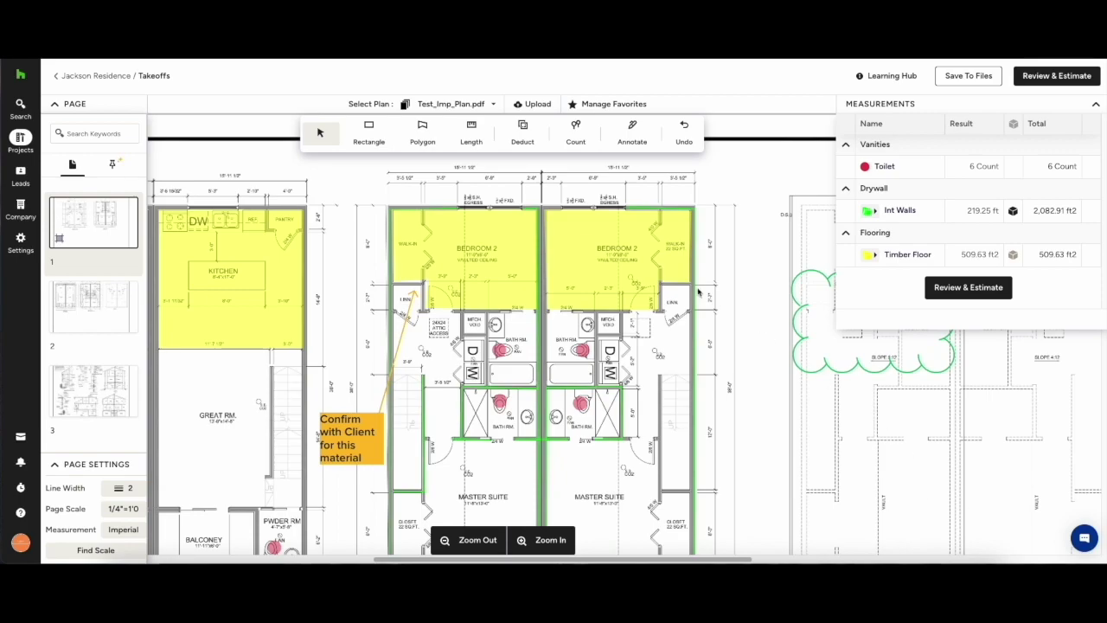
Trace the left bedroom's wall run as a Carpentry > Framing length.
click(480, 134)
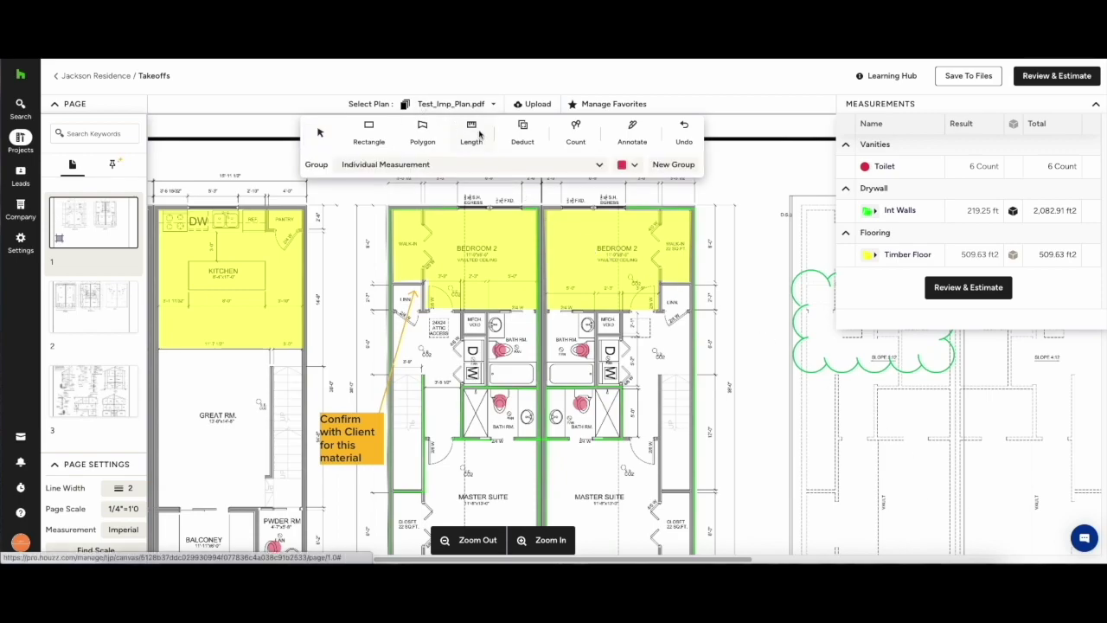
click(437, 169)
click(380, 223)
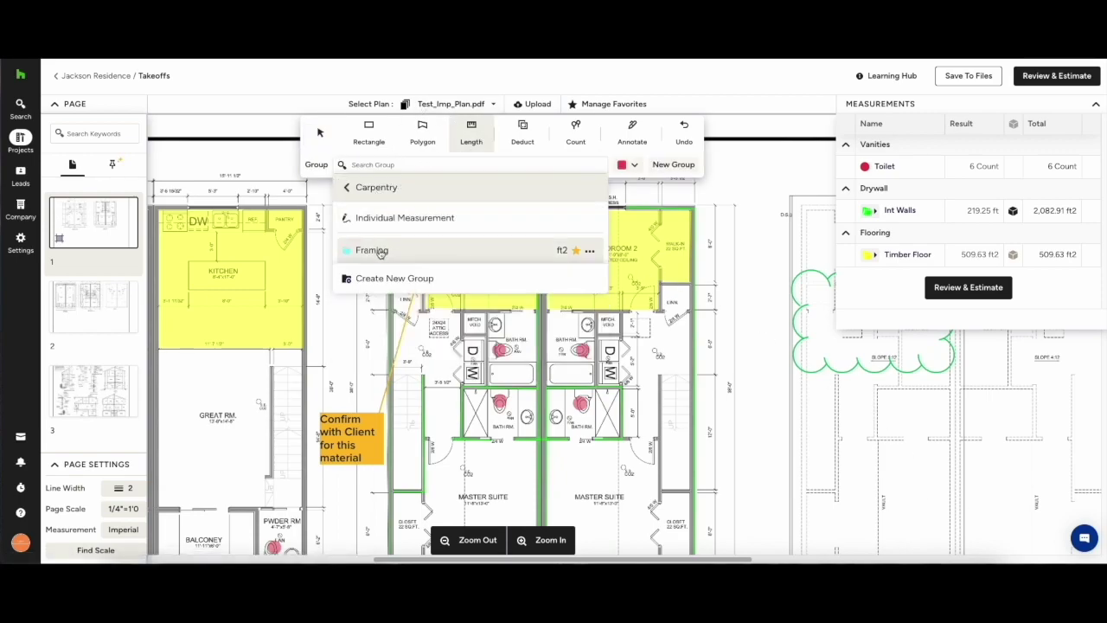
click(375, 249)
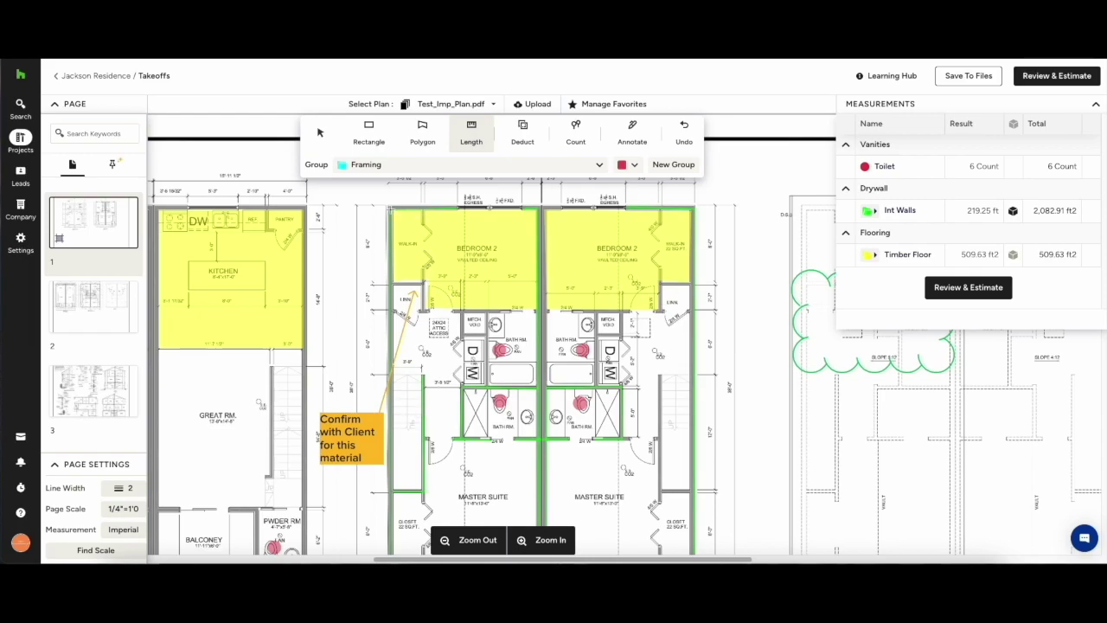
click(390, 209)
click(539, 210)
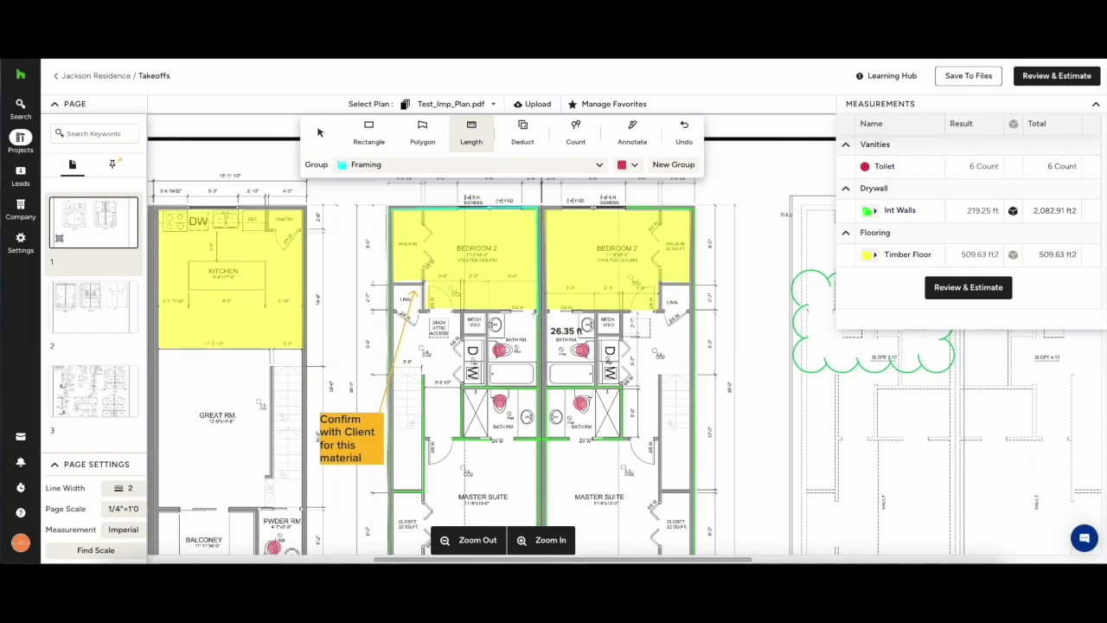
click(539, 309)
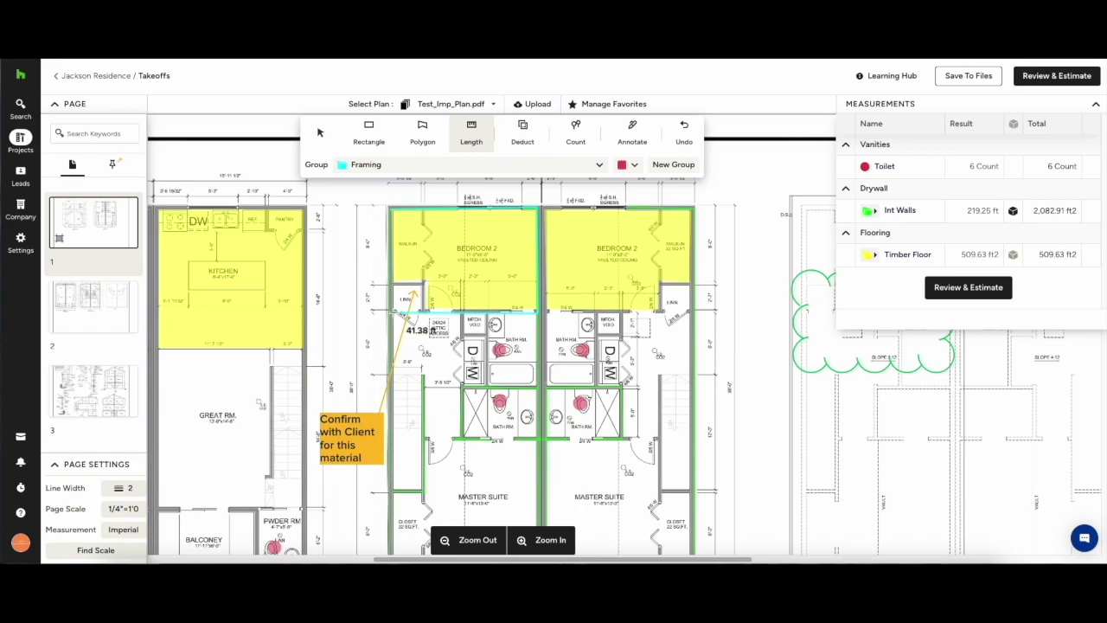
click(392, 310)
double_click(390, 209)
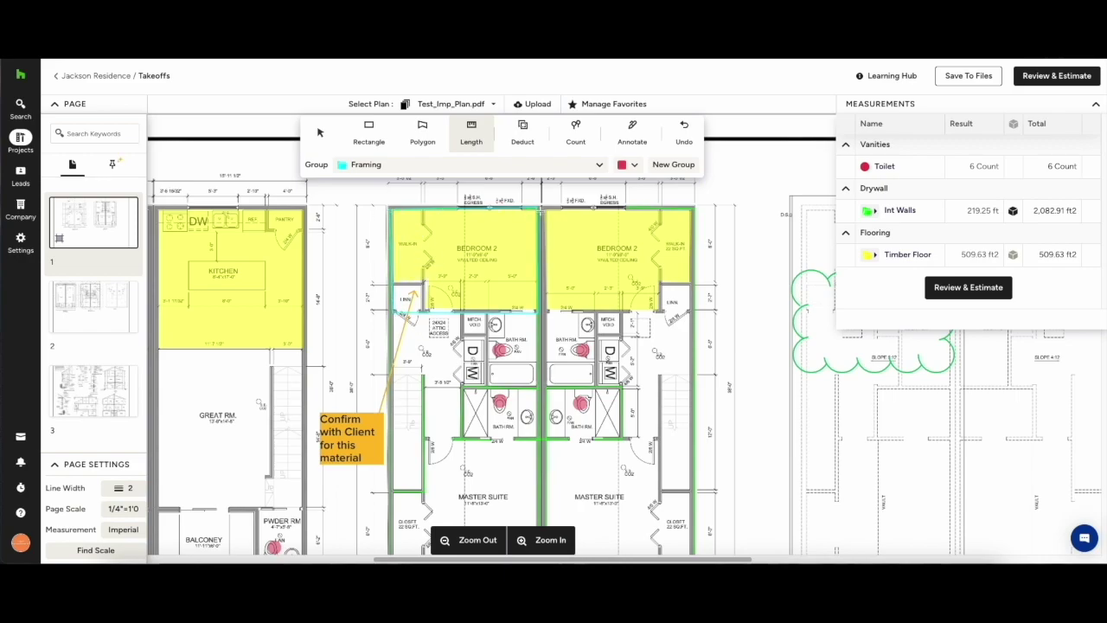
Trace the right bedroom's wall run under Framing.
click(547, 210)
click(693, 209)
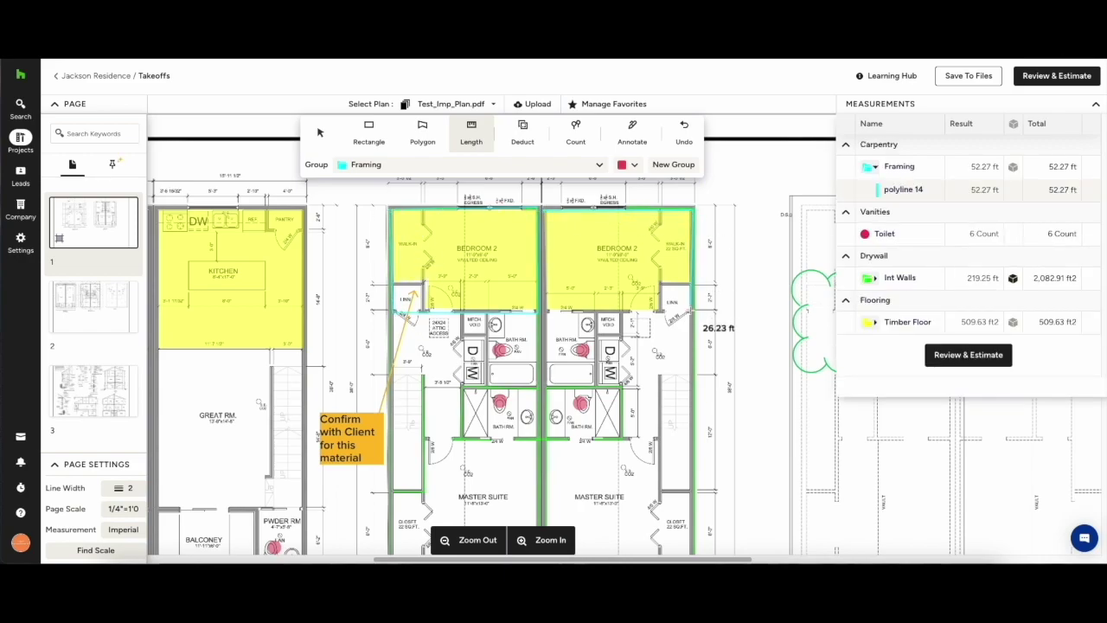
click(692, 310)
click(543, 309)
double_click(547, 209)
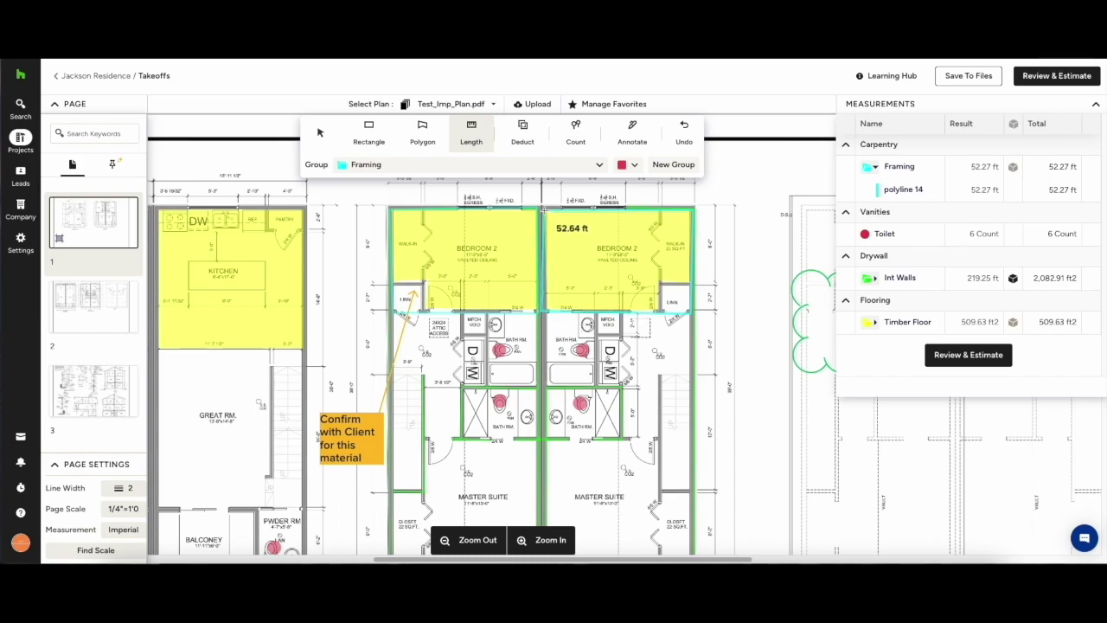
Enter the framing wall height so Framing totals 1,101.57 ft2.
click(1014, 167)
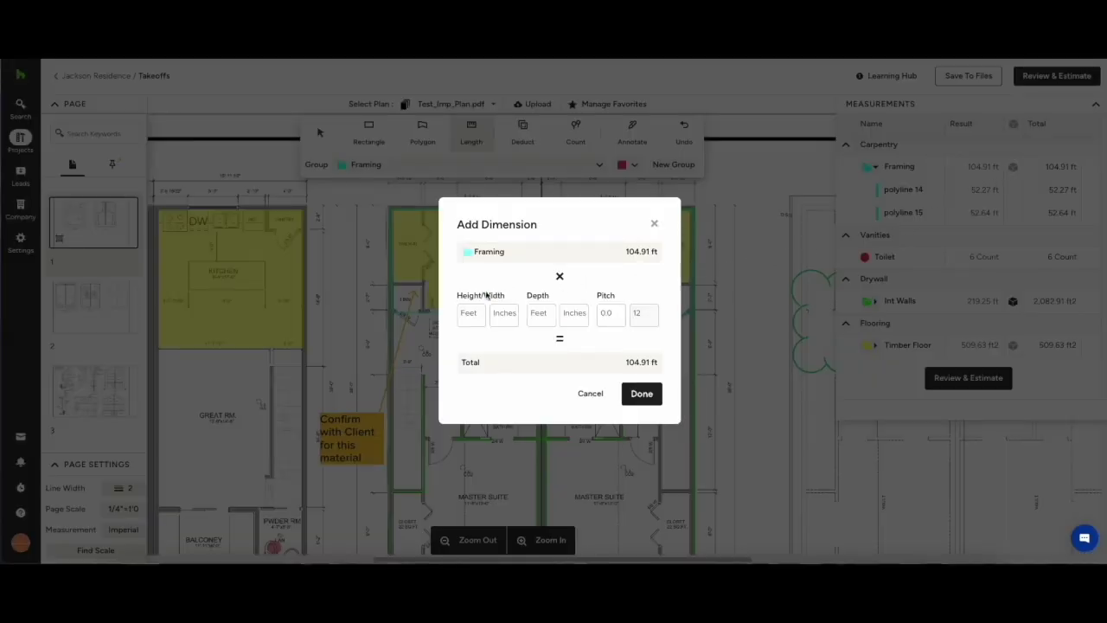
click(459, 317)
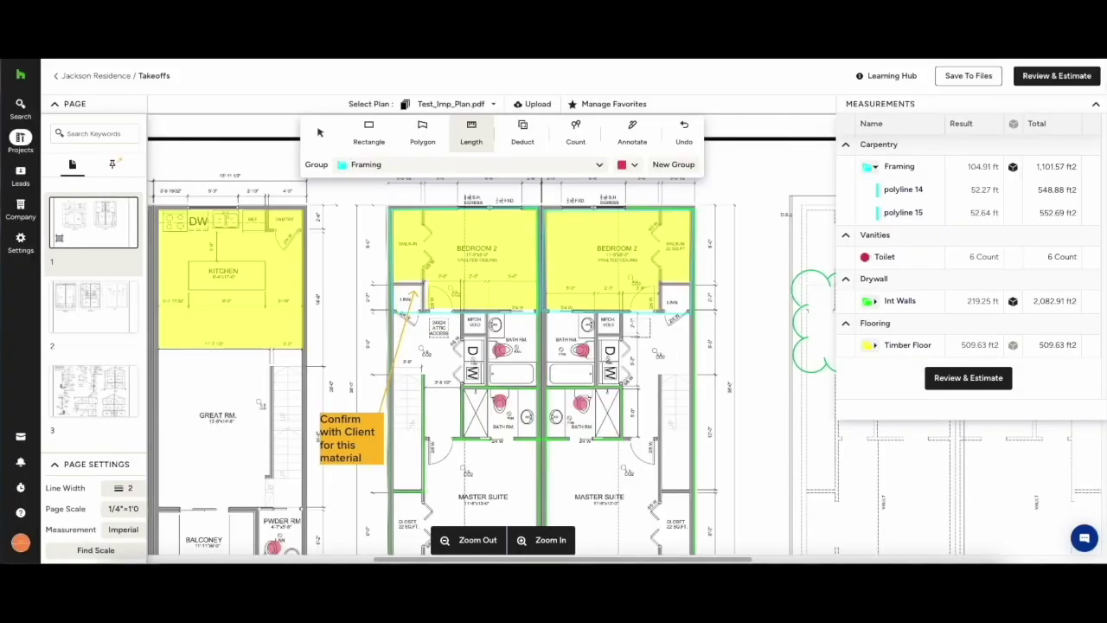
click(1046, 76)
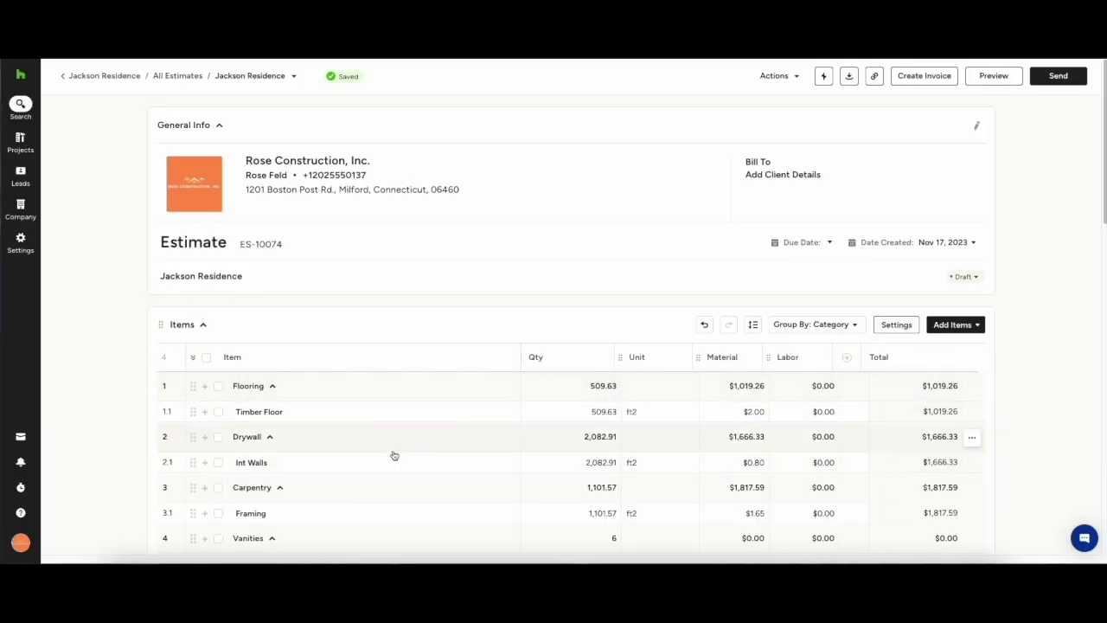
Add a Prelims line item named 'Planning & Permissions' to the estimate.
scroll(391, 447, down, 1)
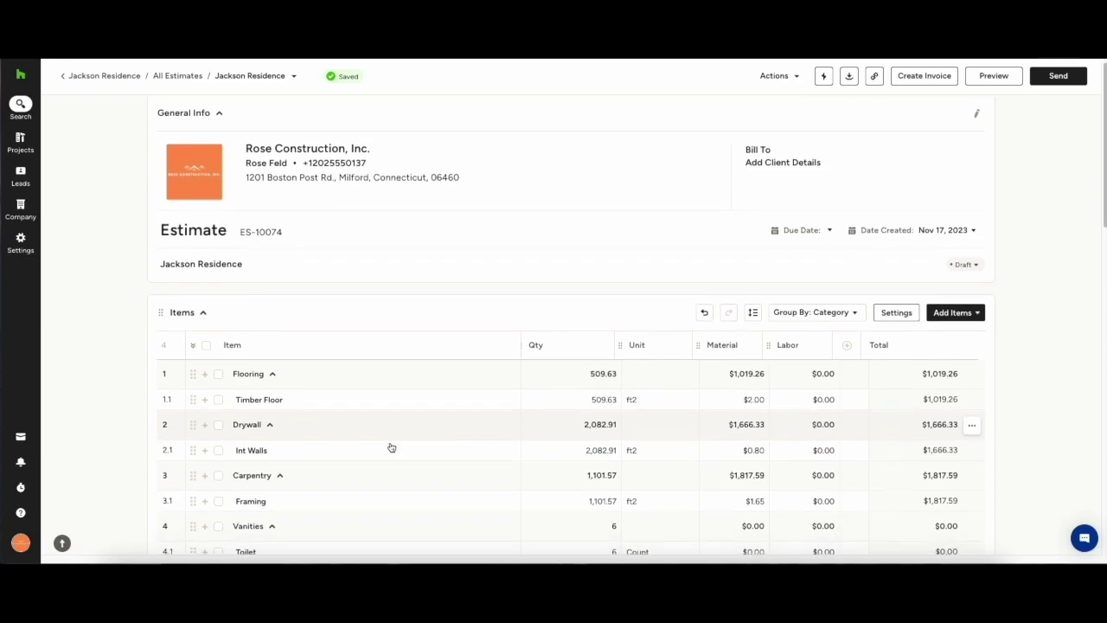
scroll(386, 446, down, 3)
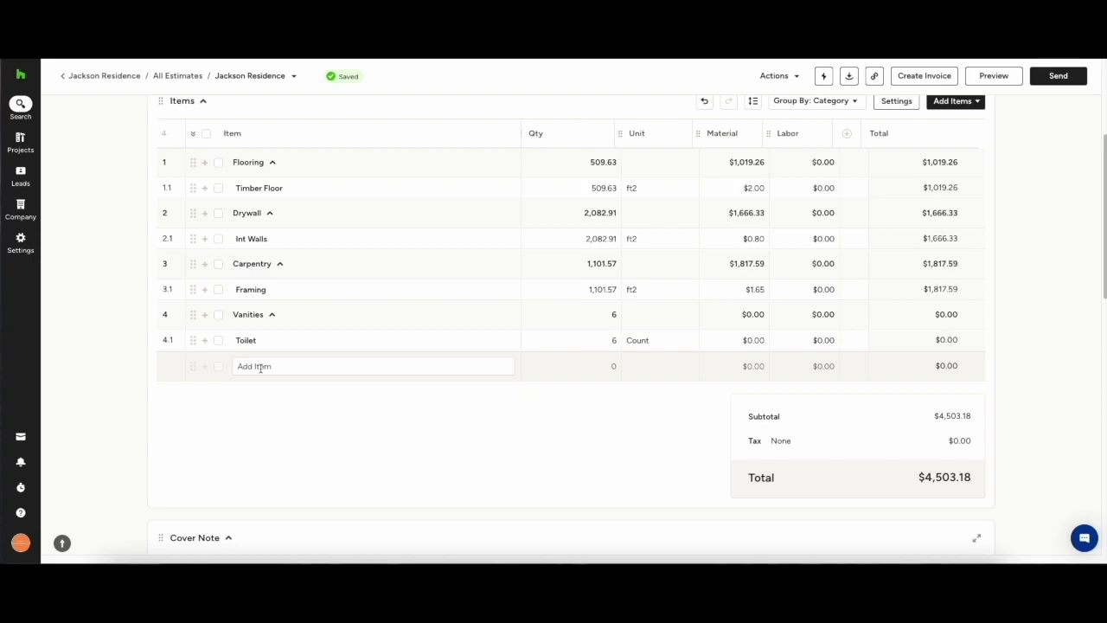
scroll(261, 368, up, 1)
click(953, 187)
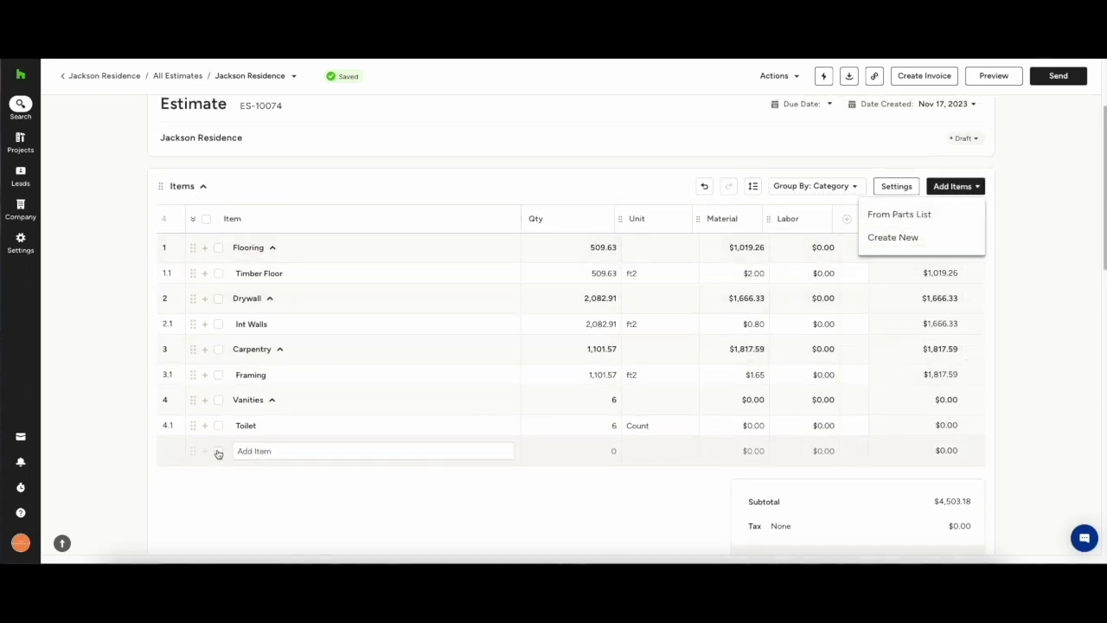
click(258, 452)
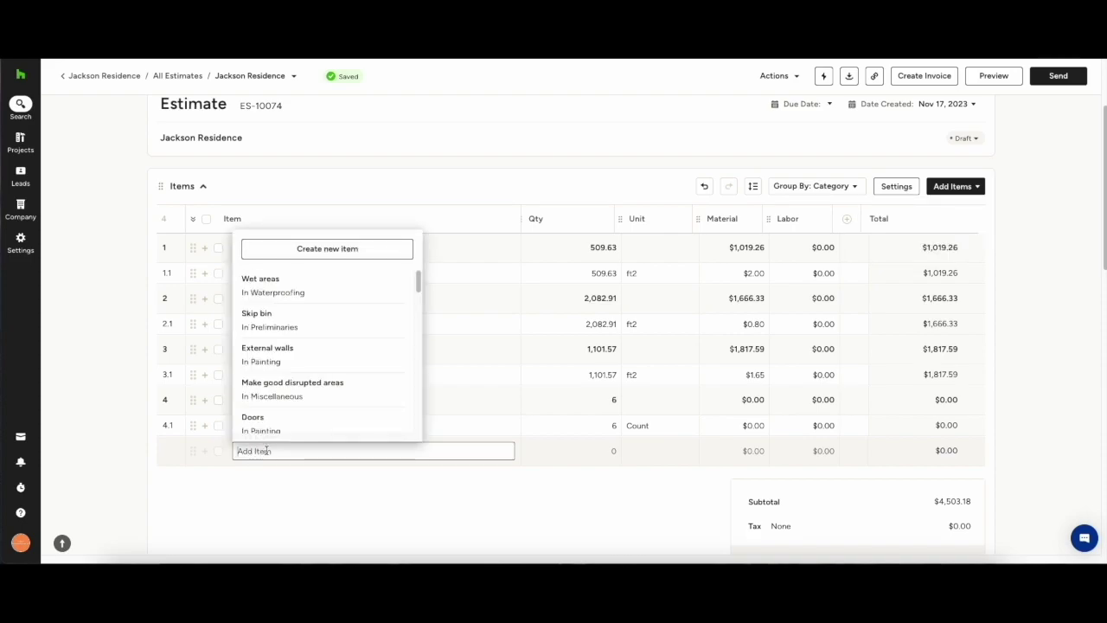
text(Pre)
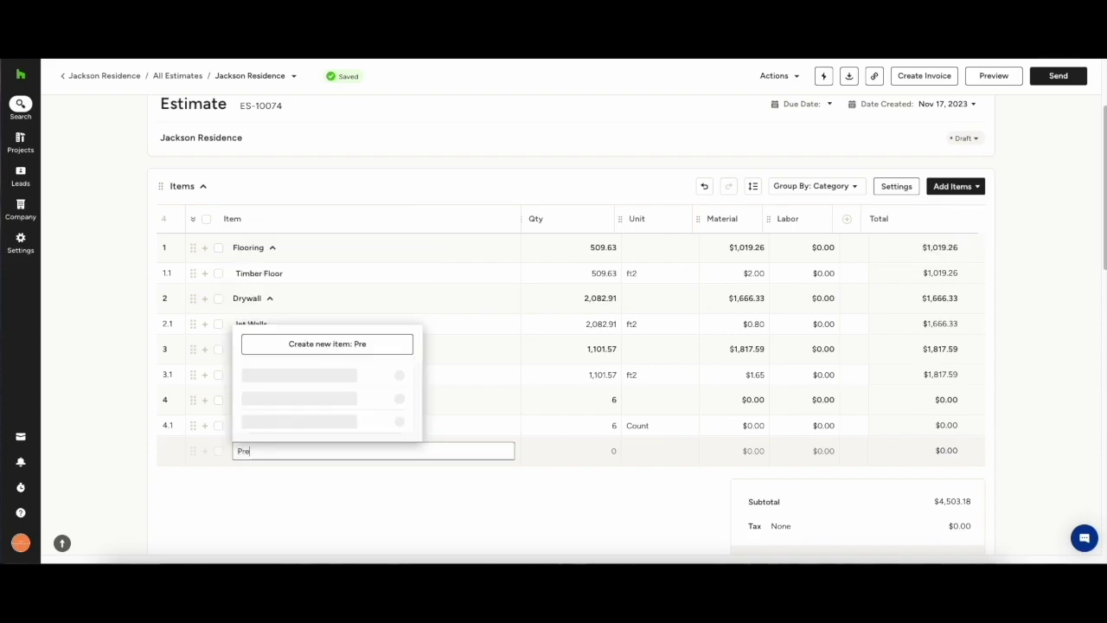
text(liminat)
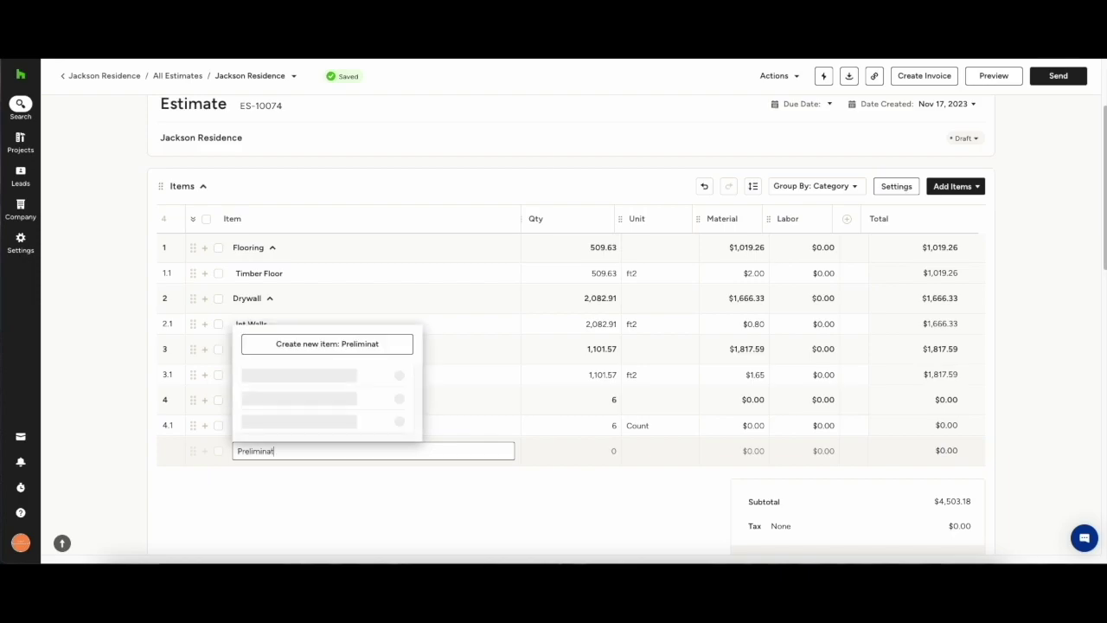
key(BackSpace)
key(BackSpace)
key(BackSpace)
key(BackSpace)
key(BackSpace)
key(BackSpace)
key(BackSpace)
key(BackSpace)
key(BackSpace)
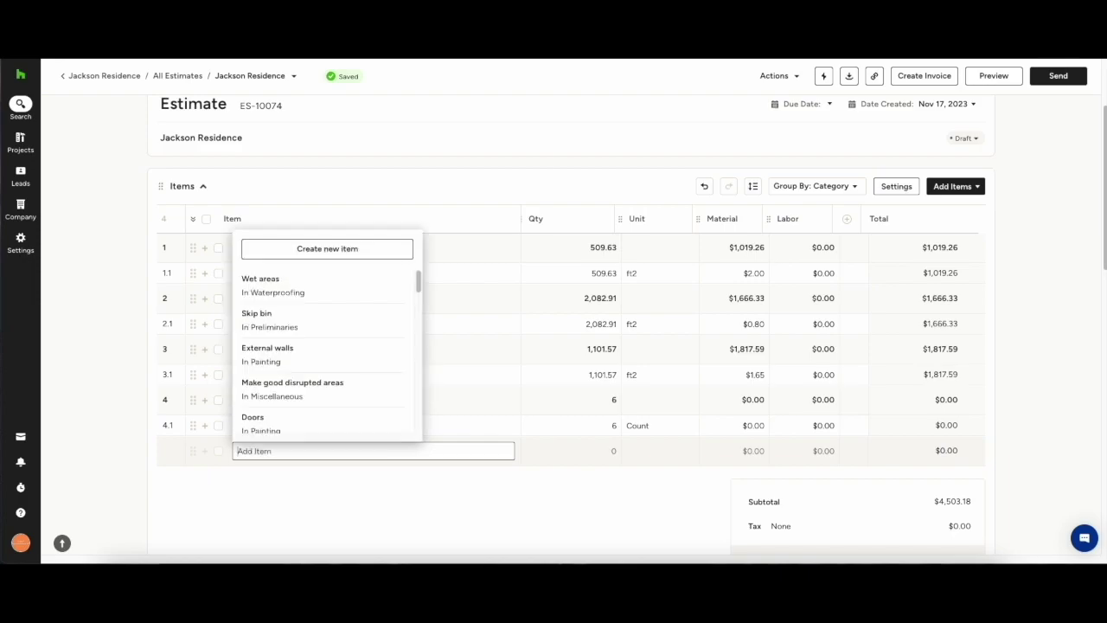
text(Planning )
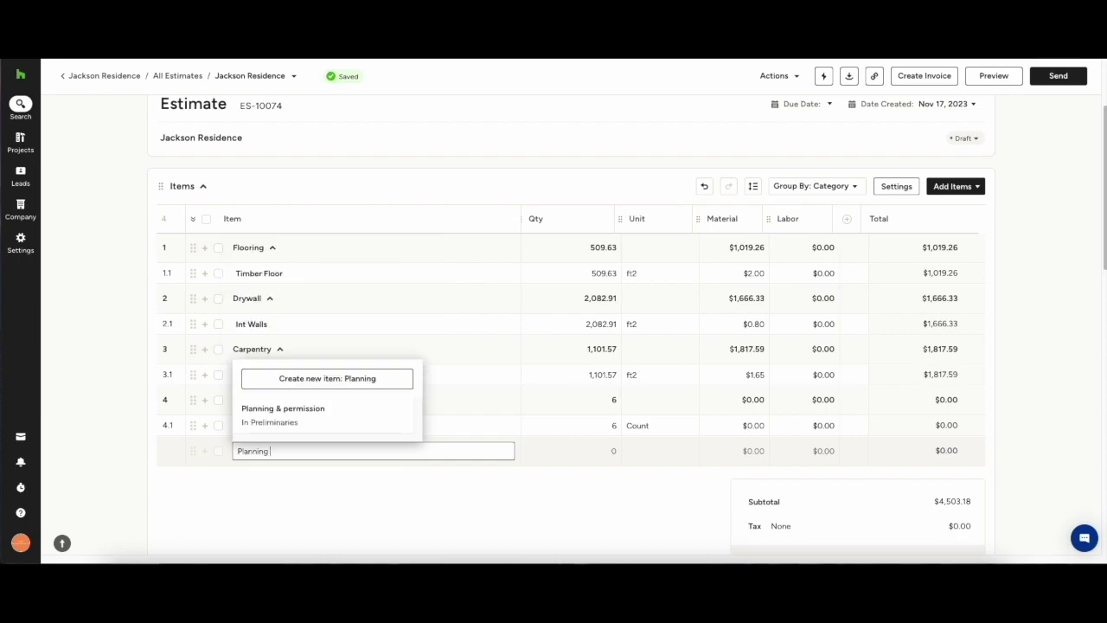
text(& Permissions)
key(Return)
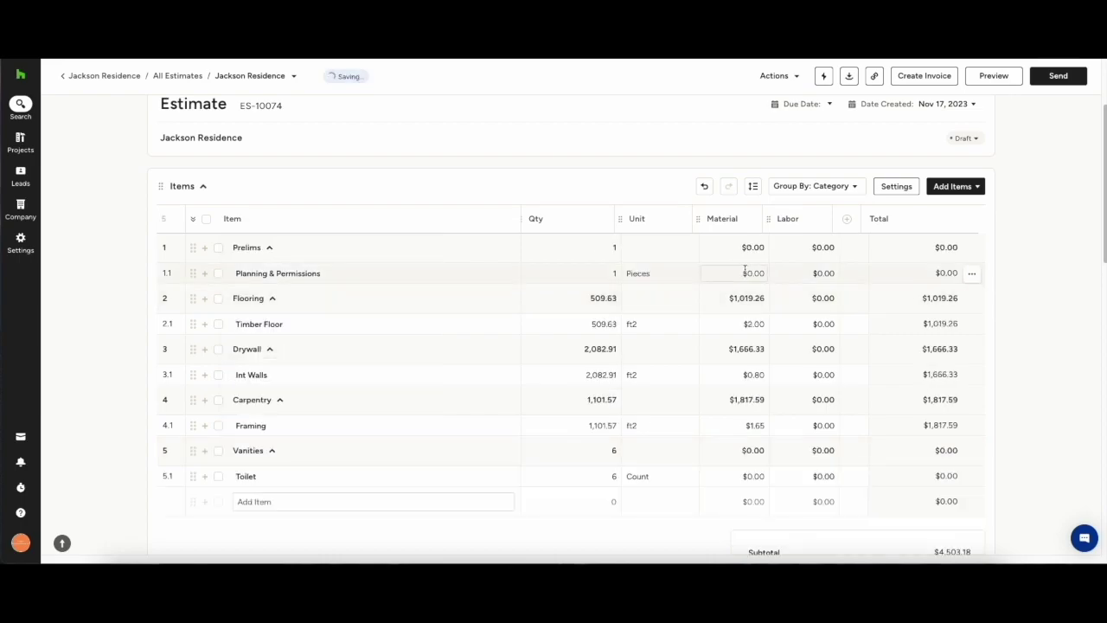
Set its Material cost to $1,500.00 and send the estimate to the client.
text(1,500)
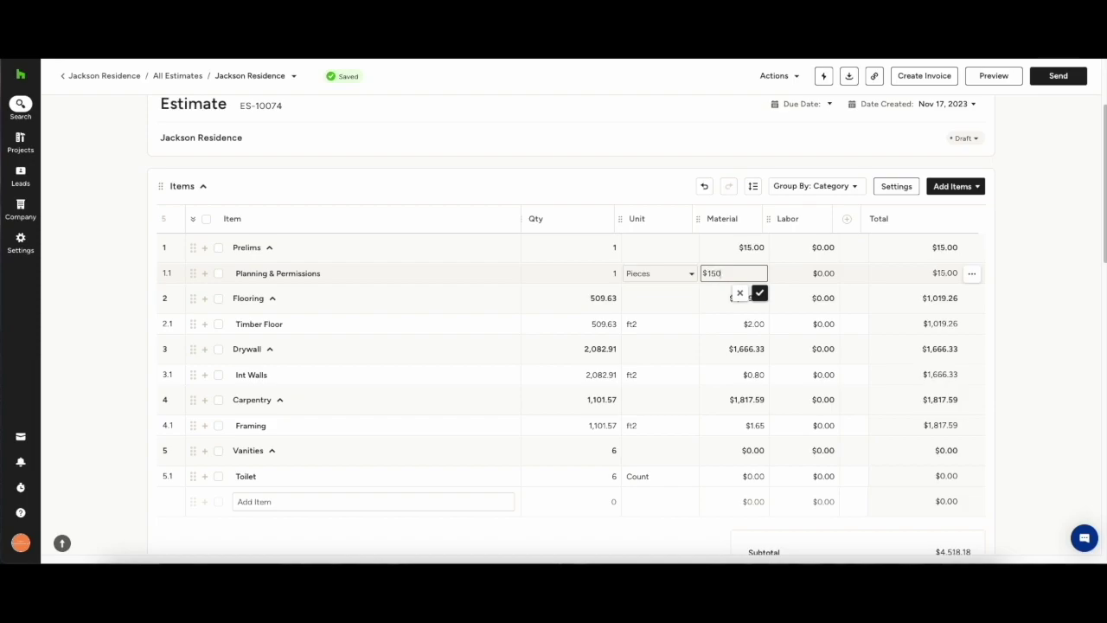
click(760, 293)
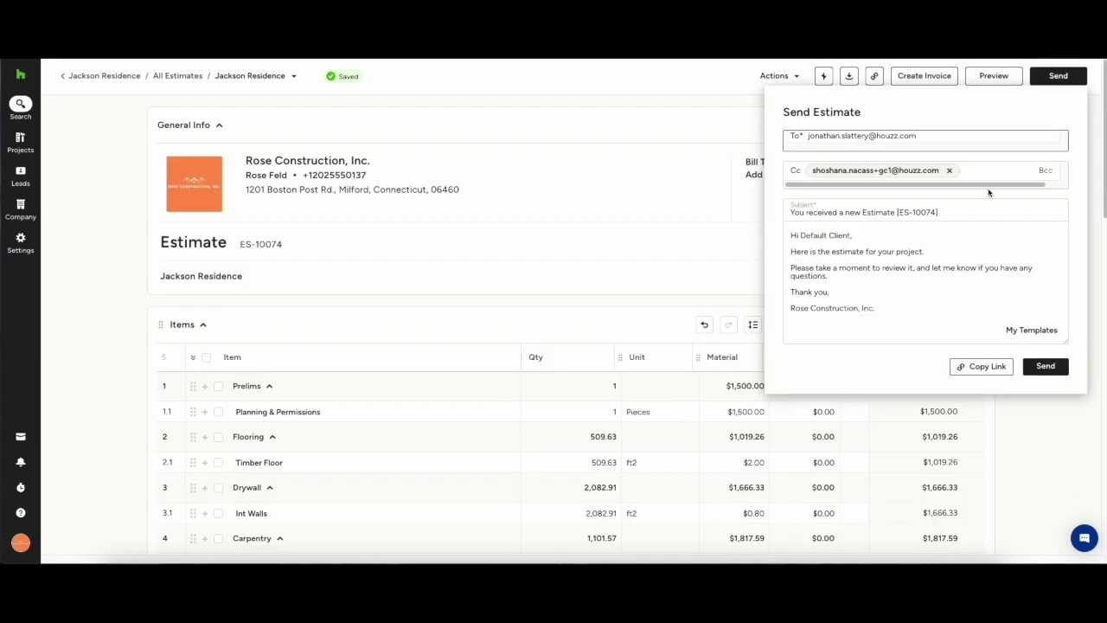
click(1054, 368)
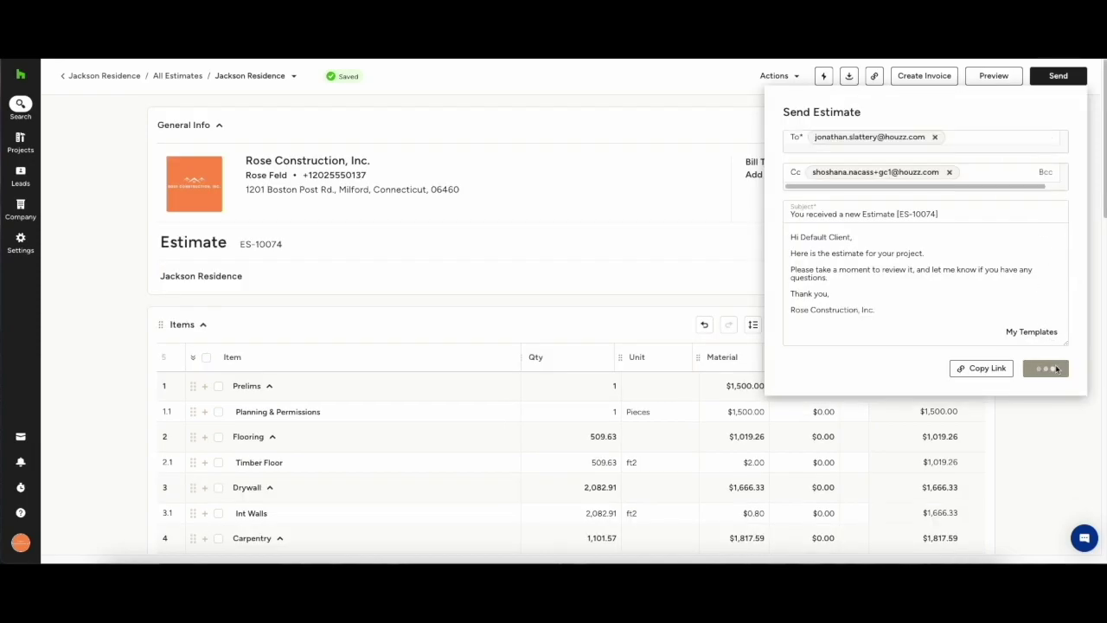